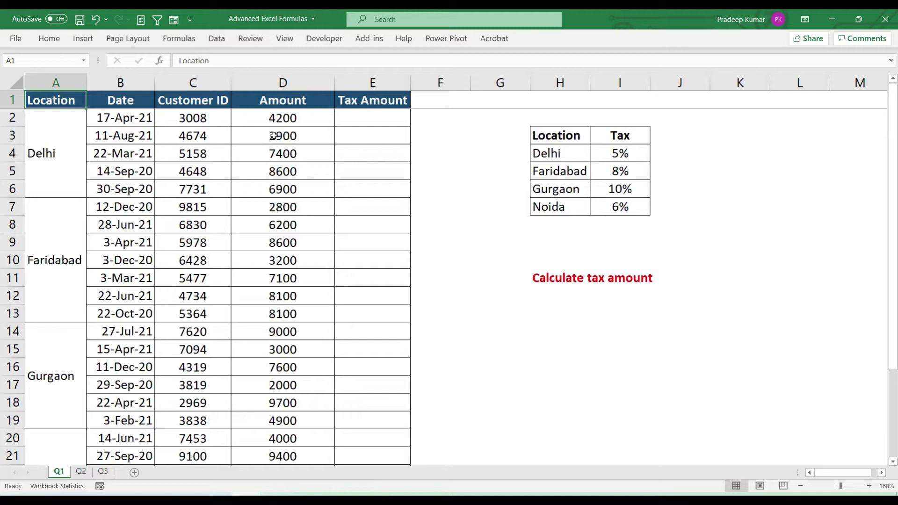
Step: Review the Tax Amount cell, Location/Tax rate table and merged Delhi cell on Q1, then go to Q2
{"action": "left_click", "coordinate": [360, 113]}
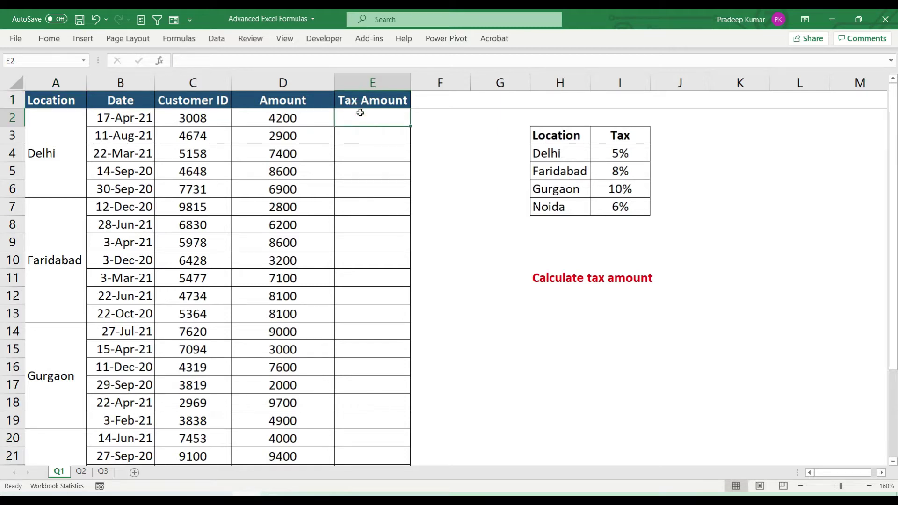
{"action": "left_click_drag", "start_coordinate": [564, 134], "coordinate": [636, 211]}
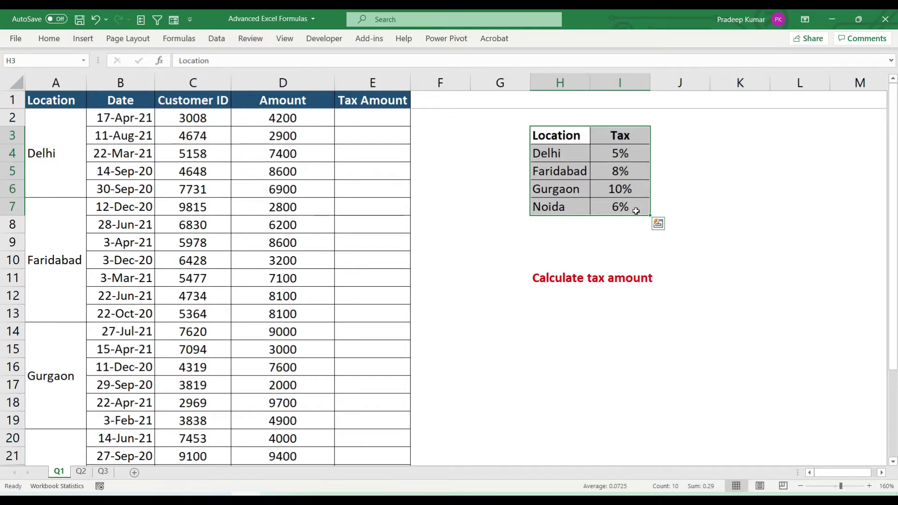
{"action": "left_click", "coordinate": [65, 83]}
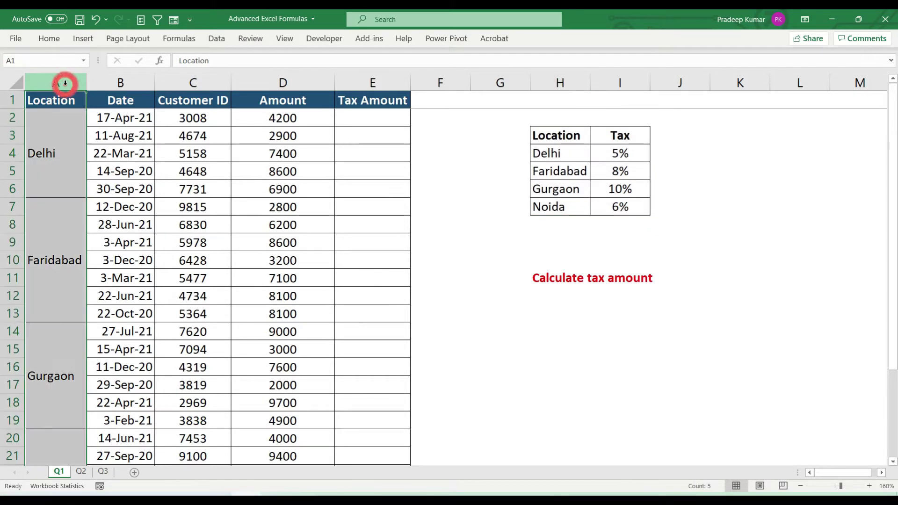
{"action": "left_click", "coordinate": [62, 127]}
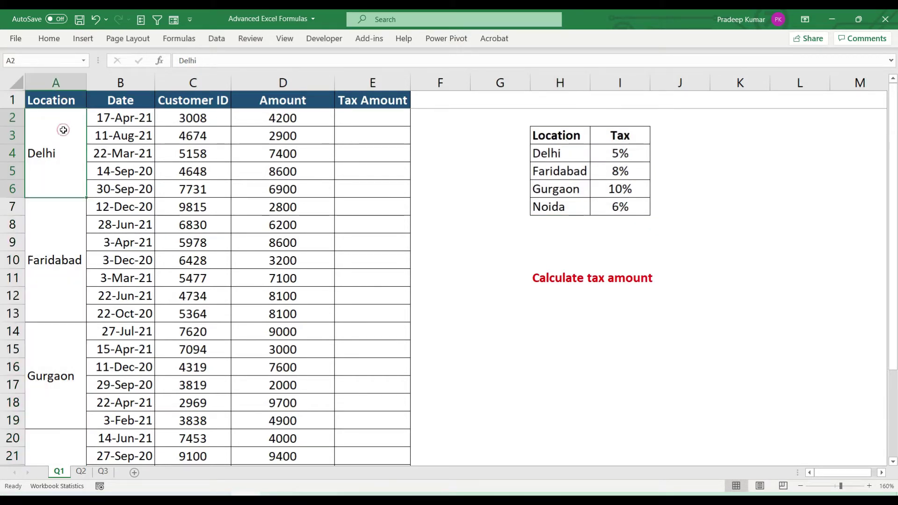
{"action": "left_click", "coordinate": [81, 472]}
Step: Look over the New cities and D-to-S answer cells on Q2, then switch to Q3
{"action": "left_click", "coordinate": [338, 158]}
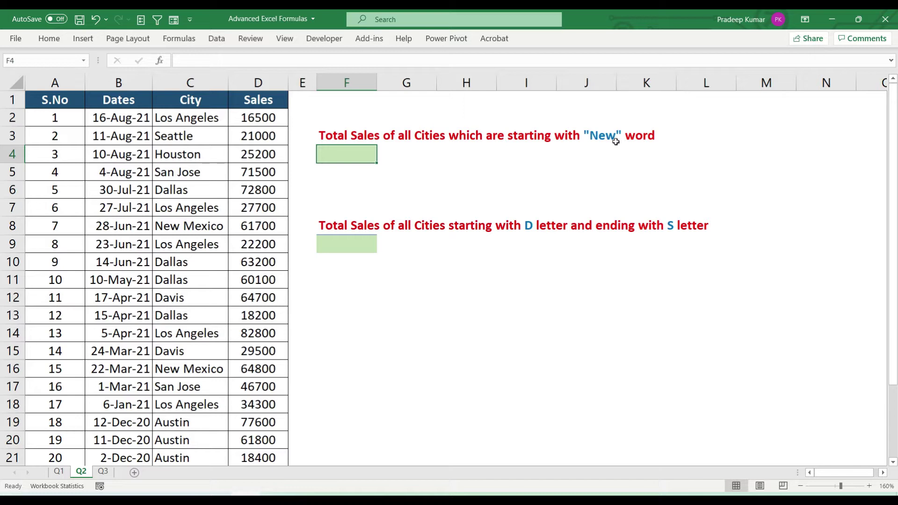
{"action": "left_click", "coordinate": [358, 239]}
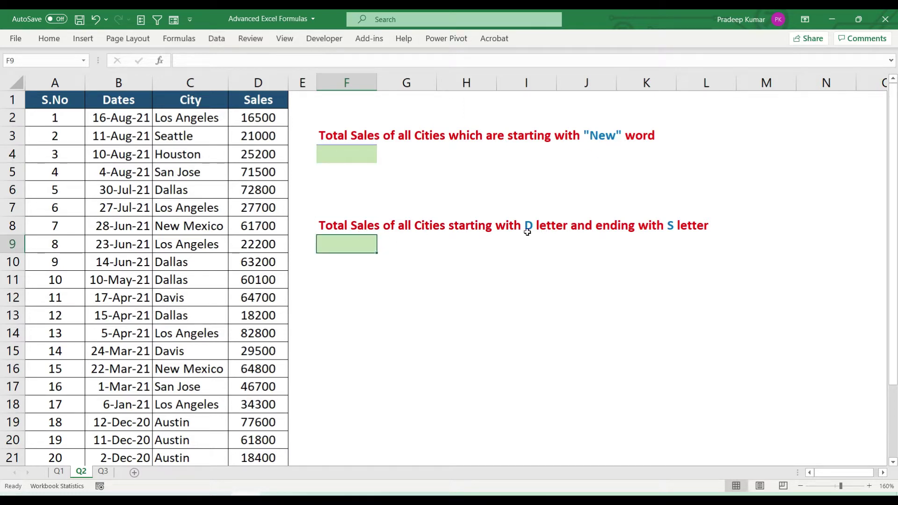
{"action": "left_click", "coordinate": [103, 472]}
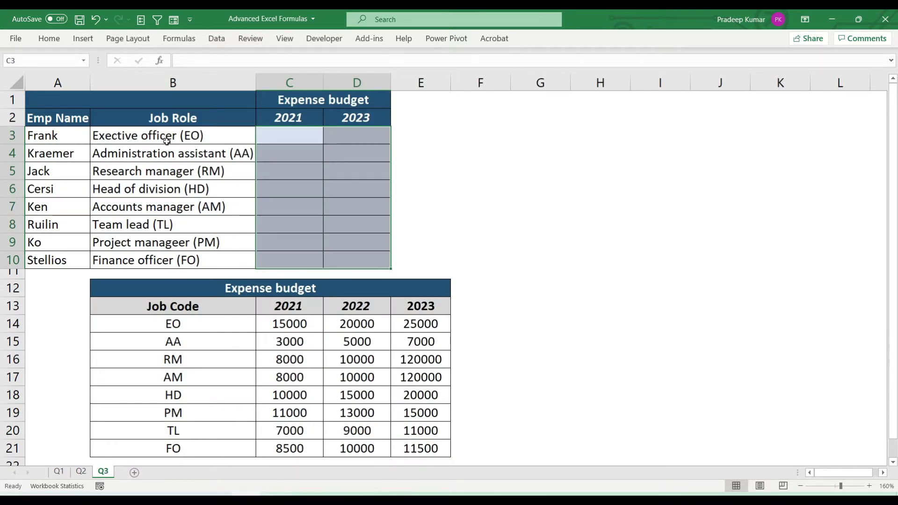
Step: Point out the Job Role, 2021 and 2023 headers, then select job roles B3:B10 and job codes B14:B21
{"action": "left_click", "coordinate": [171, 122]}
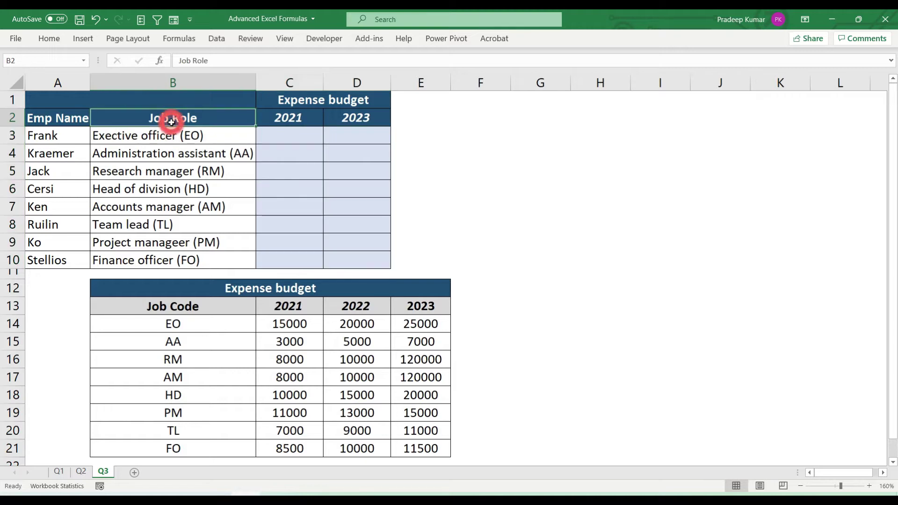
{"action": "left_click", "coordinate": [280, 117]}
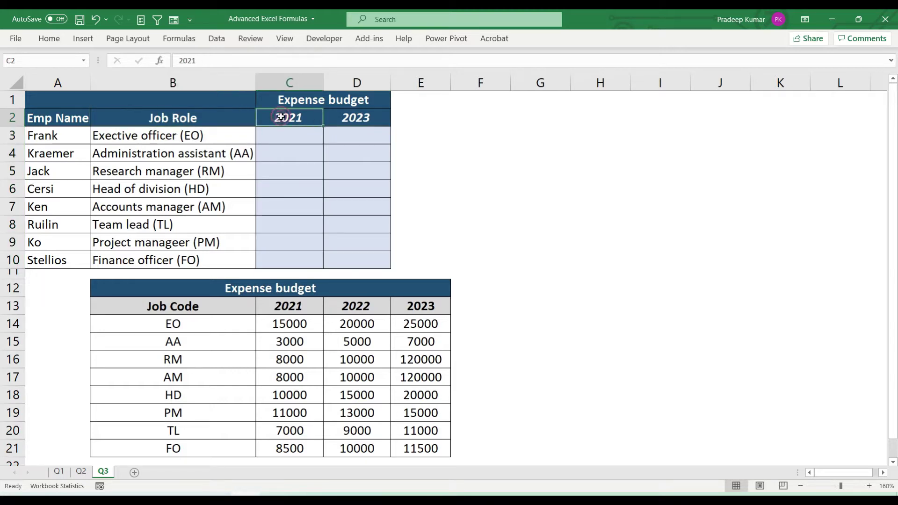
{"action": "left_click", "coordinate": [360, 120]}
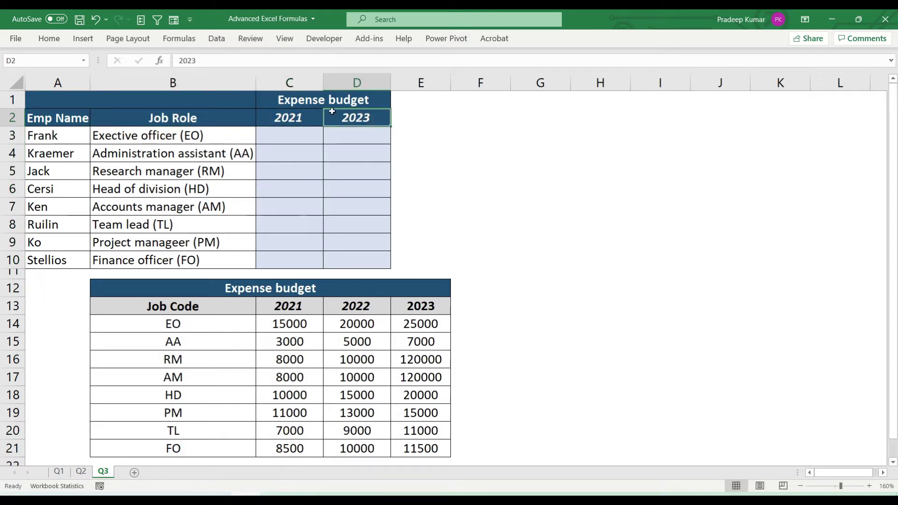
{"action": "left_click_drag", "start_coordinate": [189, 305], "coordinate": [374, 431]}
{"action": "left_click", "coordinate": [170, 135]}
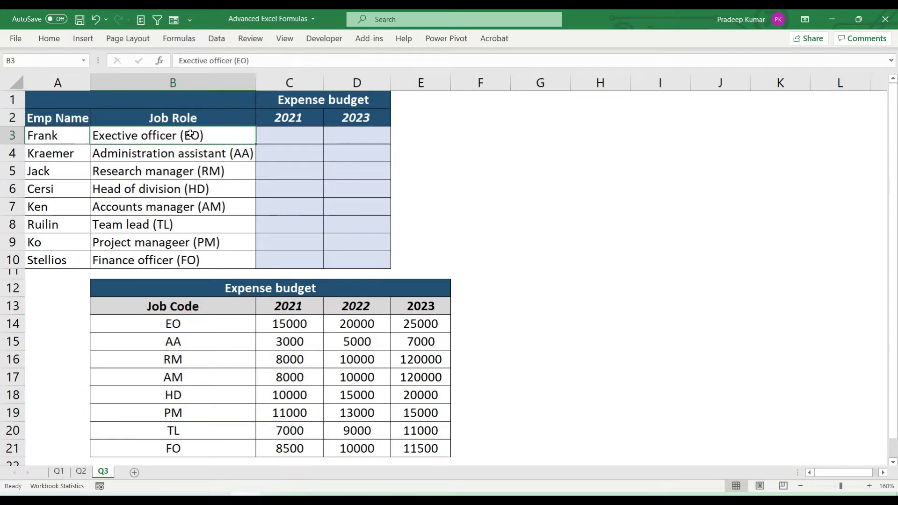
{"action": "left_click_drag", "start_coordinate": [191, 135], "coordinate": [191, 259]}
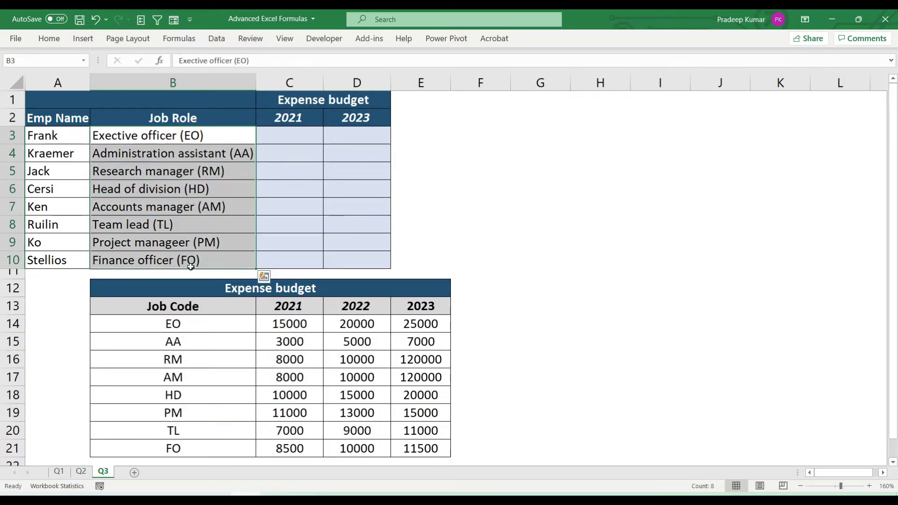
{"action": "left_click_drag", "start_coordinate": [180, 322], "coordinate": [185, 448]}
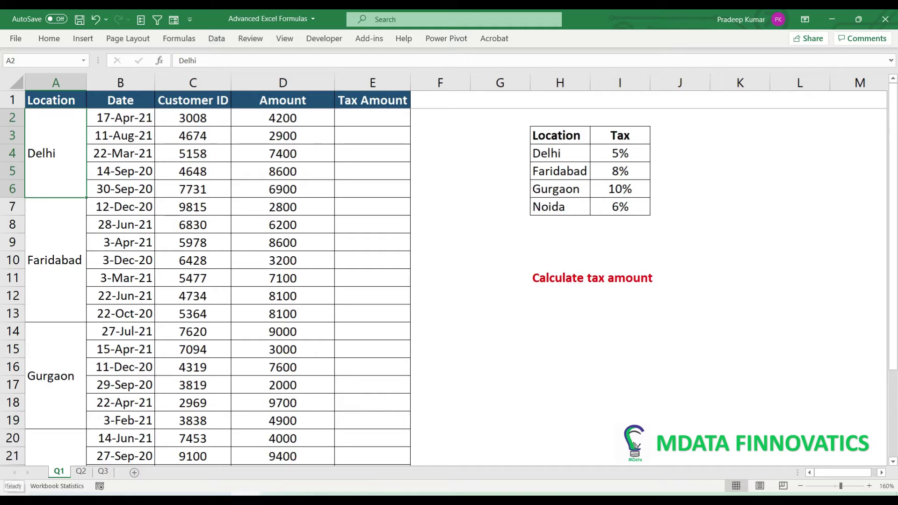
Step: On sheet Q1, select the Location header cell A1
{"action": "left_click", "coordinate": [70, 97]}
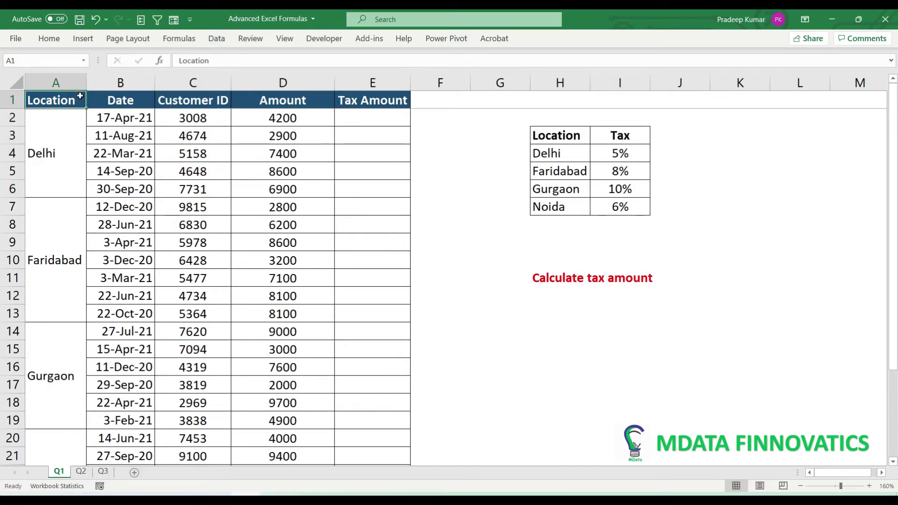
{"action": "left_click", "coordinate": [67, 82]}
{"action": "left_click", "coordinate": [108, 83]}
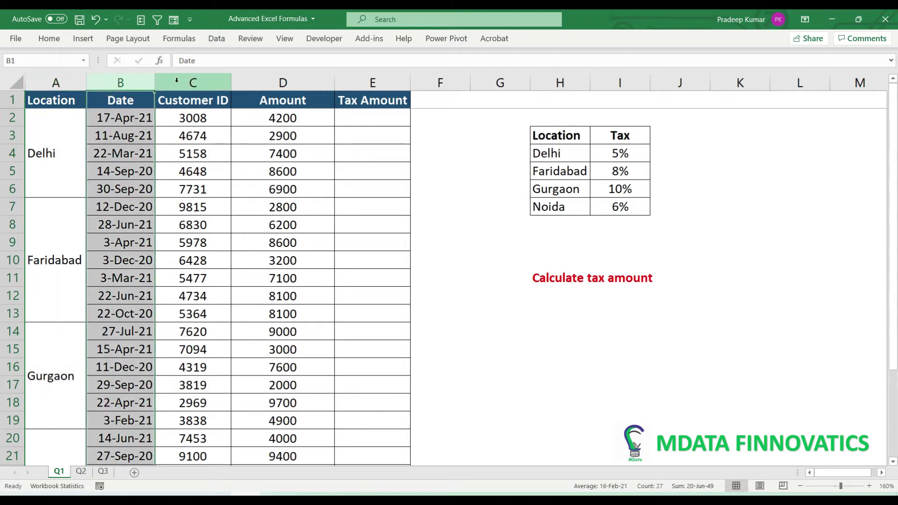
{"action": "left_click", "coordinate": [180, 82]}
{"action": "left_click", "coordinate": [262, 81]}
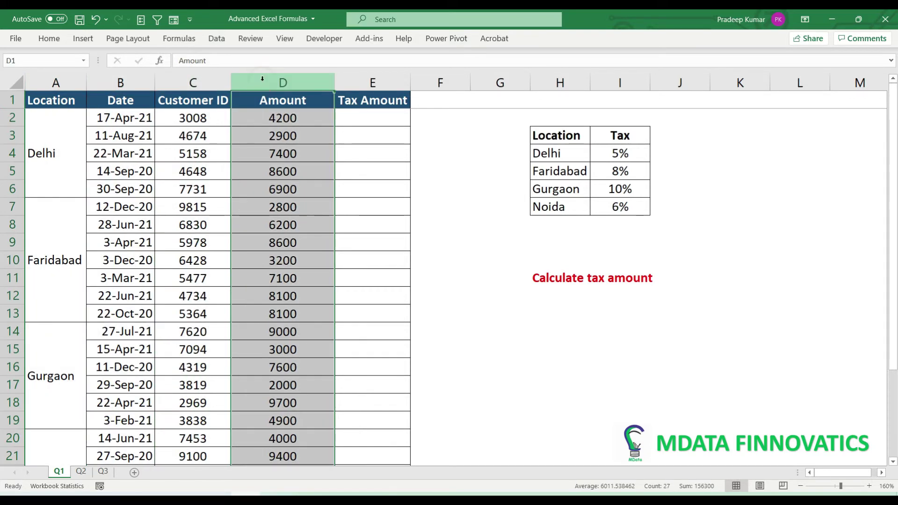
{"action": "left_click", "coordinate": [348, 77]}
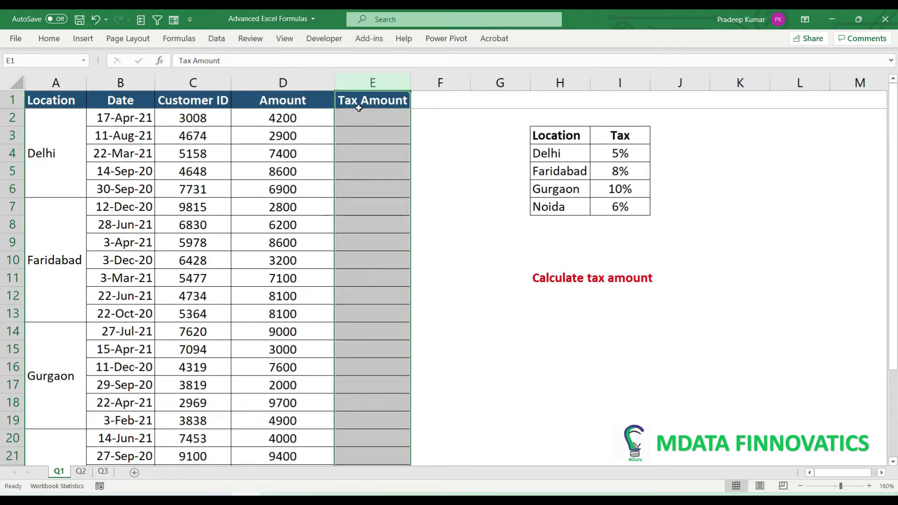
{"action": "left_click_drag", "start_coordinate": [538, 129], "coordinate": [617, 207]}
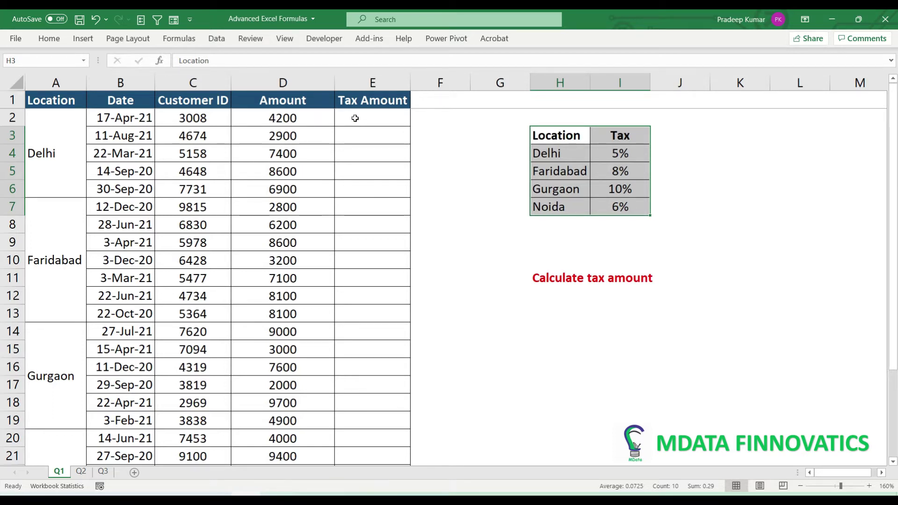
{"action": "left_click", "coordinate": [356, 119]}
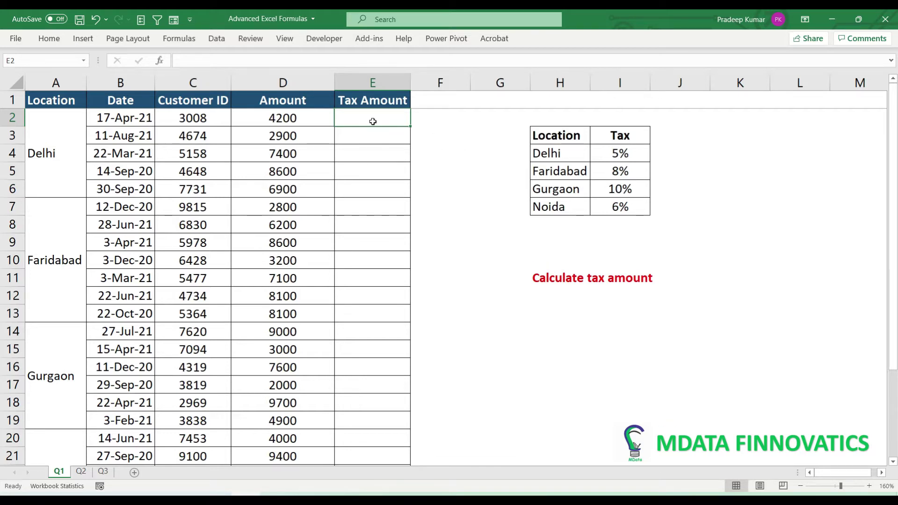
Step: Enter =VLOOKUP(A2,$H$3:$I$7,2,0) in E2, locking the lookup range, to return 0.05
{"action": "type", "text": "=vlo"}
{"action": "key", "text": "Tab"}
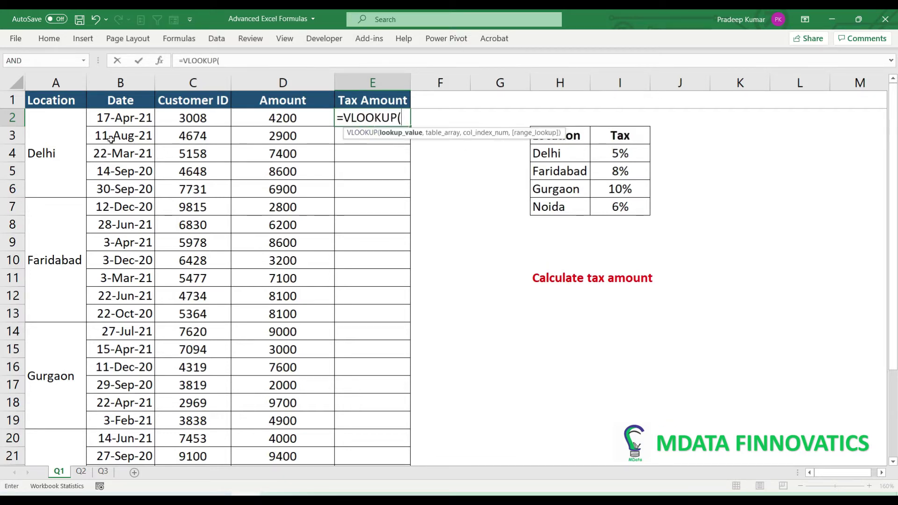
{"action": "left_click", "coordinate": [74, 135]}
{"action": "type", "text": ","}
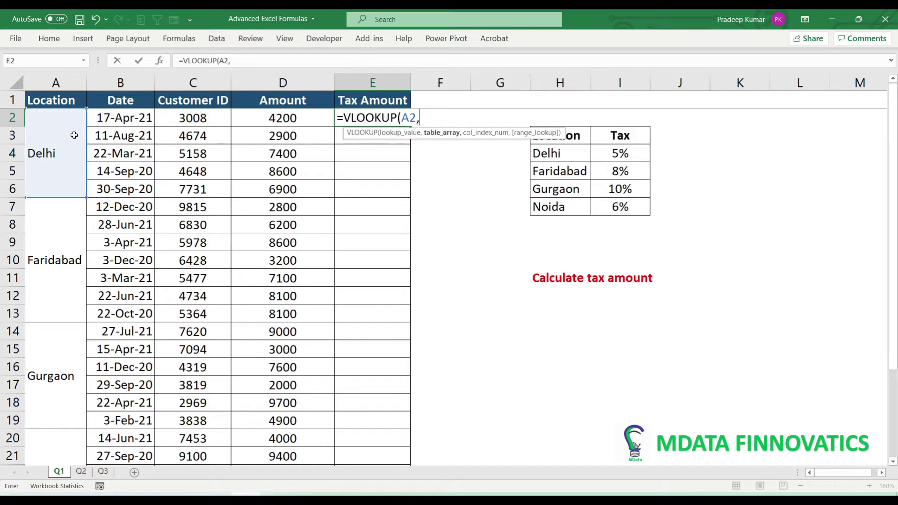
{"action": "left_click_drag", "start_coordinate": [578, 136], "coordinate": [623, 206]}
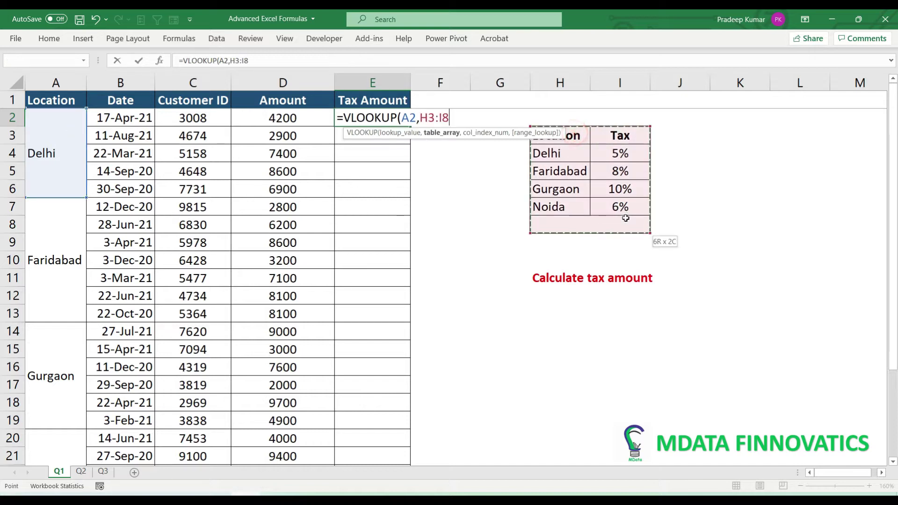
{"action": "key", "text": "F4"}
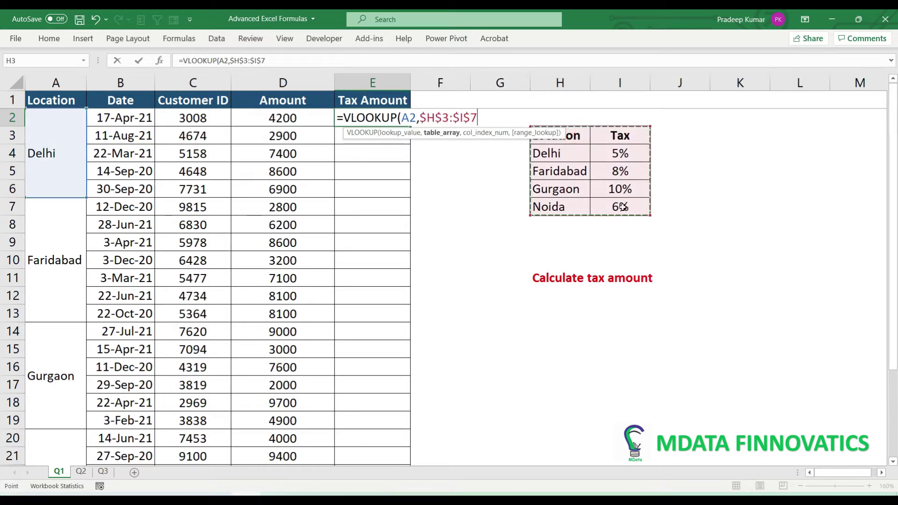
{"action": "type", "text": ",2,"}
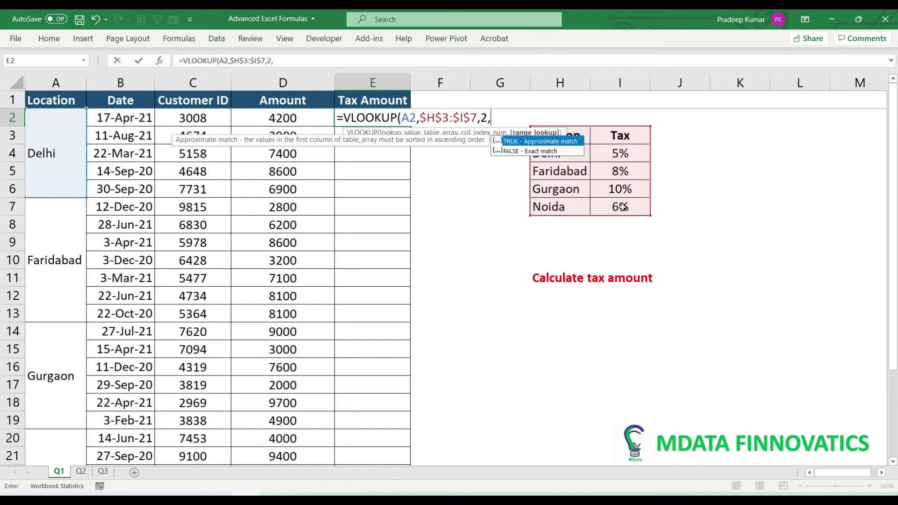
{"action": "type", "text": "0"}
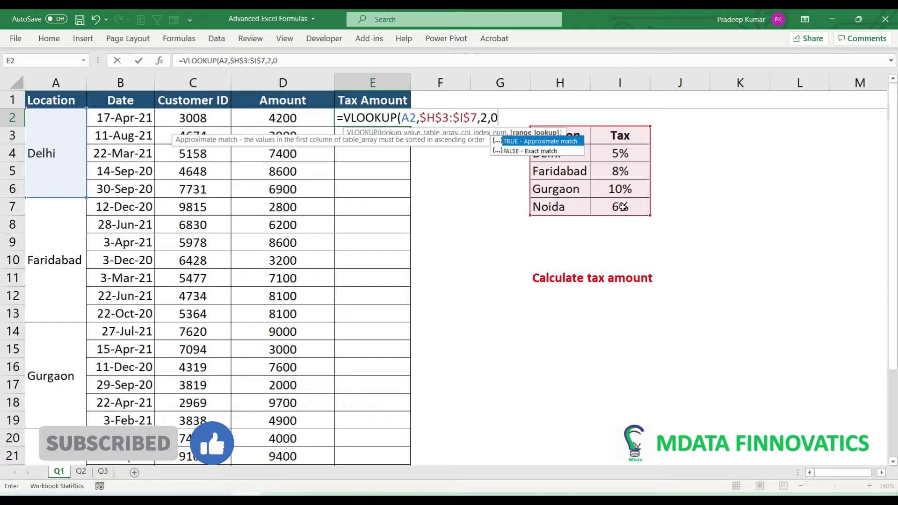
{"action": "type", "text": ")"}
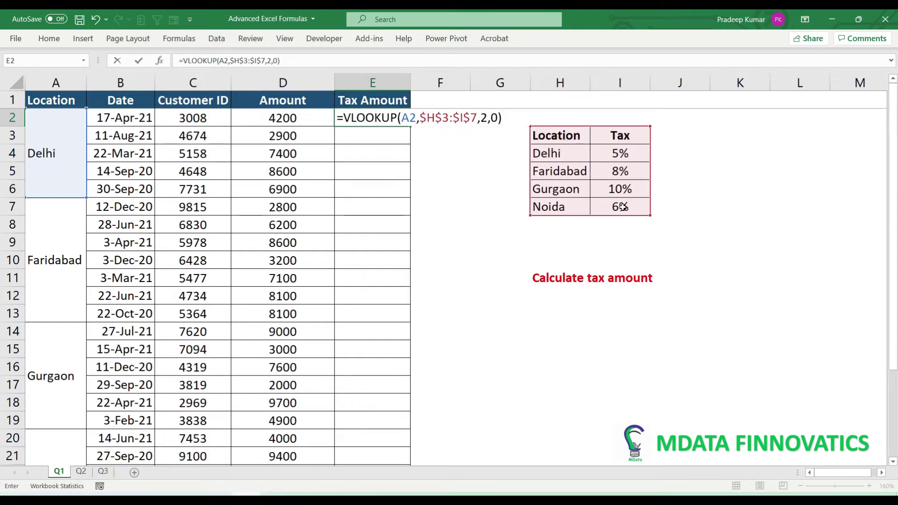
{"action": "key", "text": "Return"}
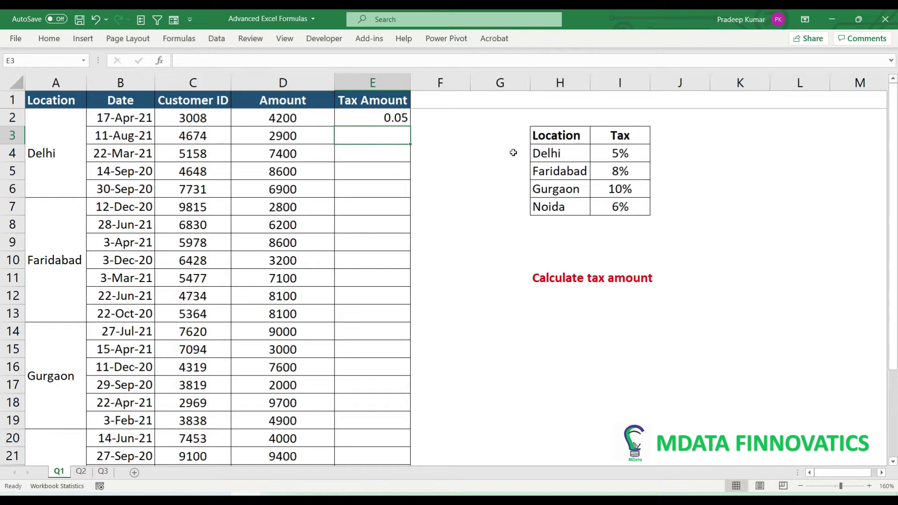
{"action": "double_click", "coordinate": [381, 120]}
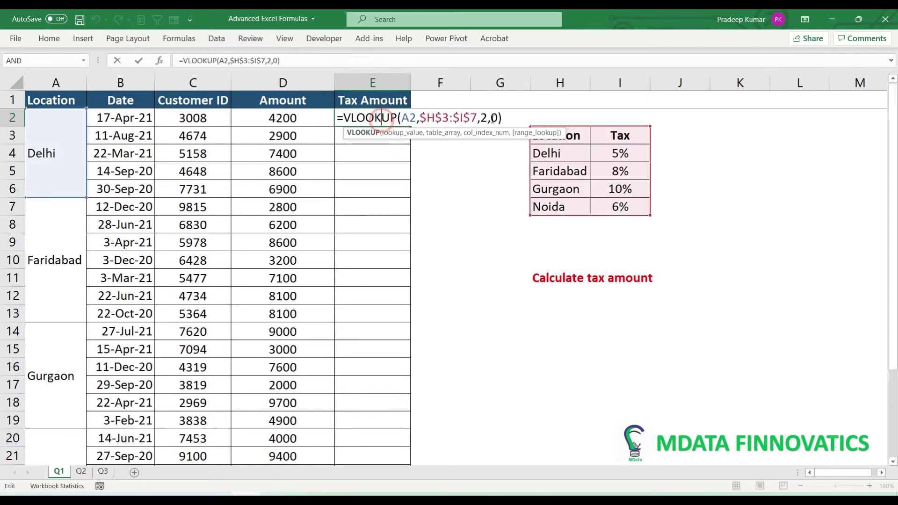
{"action": "type", "text": "*"}
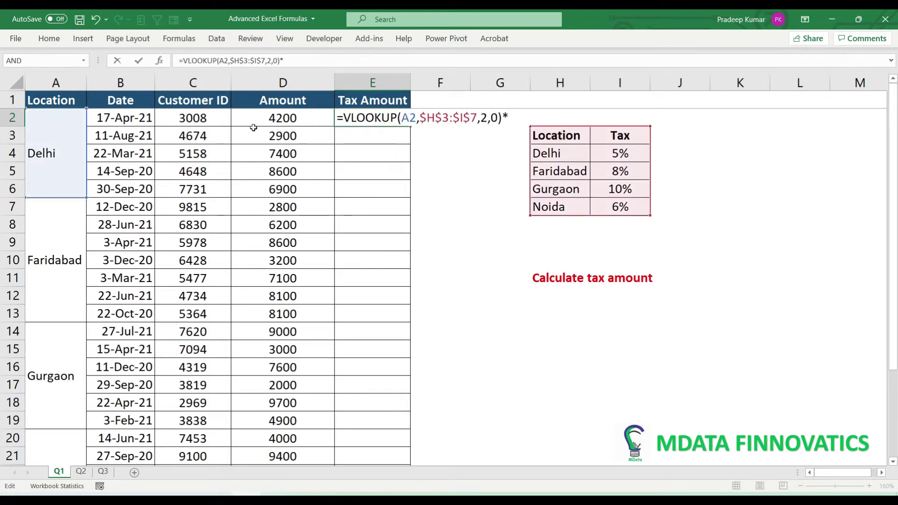
{"action": "left_click", "coordinate": [261, 126]}
{"action": "key", "text": "Return"}
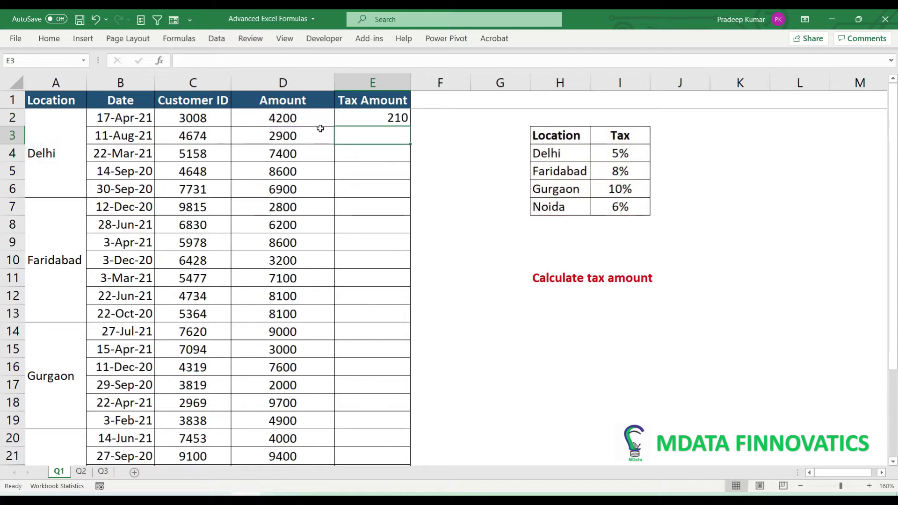
{"action": "left_click", "coordinate": [352, 116]}
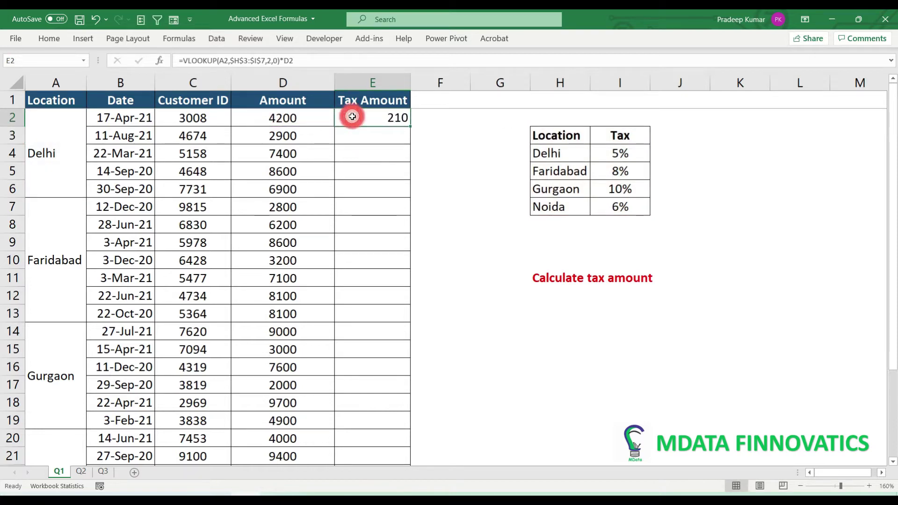
{"action": "double_click", "coordinate": [409, 125]}
{"action": "left_click", "coordinate": [400, 141]}
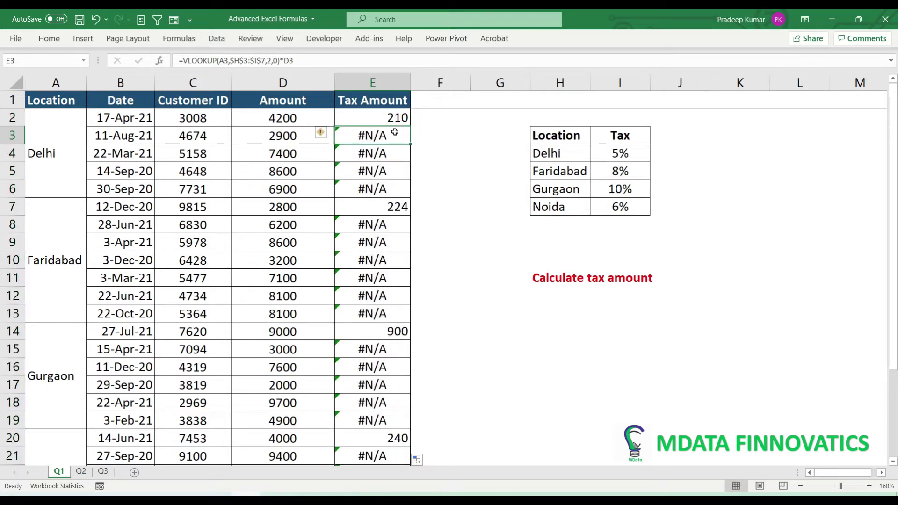
{"action": "double_click", "coordinate": [398, 138]}
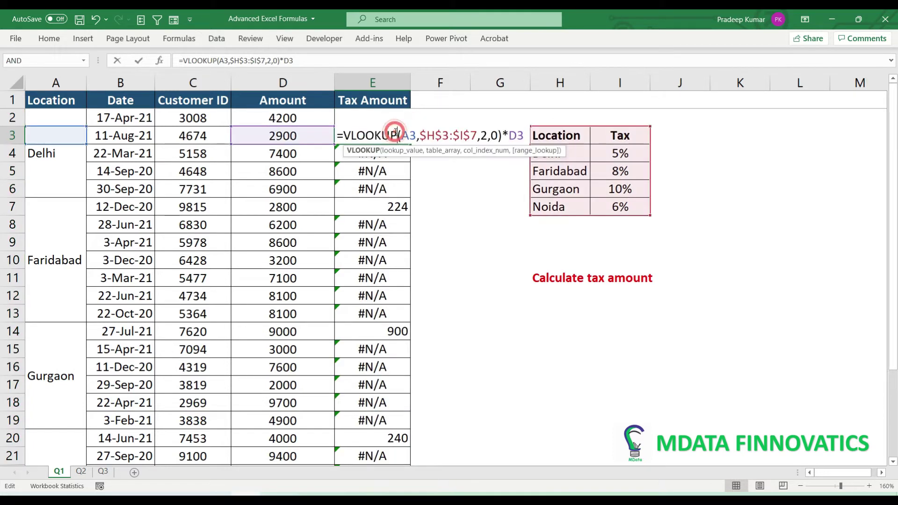
{"action": "left_click", "coordinate": [55, 82]}
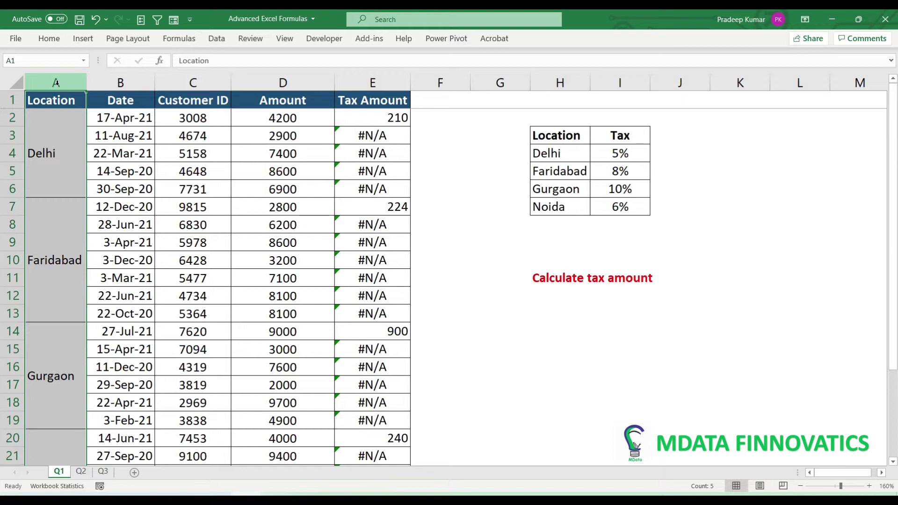
Step: Unmerge the Location cells in column A using Merge & Center
{"action": "left_click", "coordinate": [48, 84]}
{"action": "left_click", "coordinate": [49, 40]}
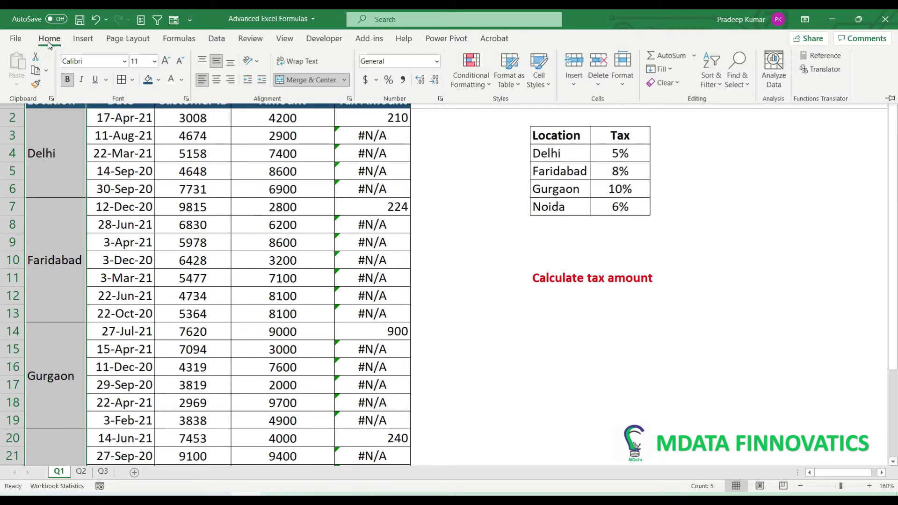
{"action": "left_click", "coordinate": [309, 81]}
{"action": "left_click", "coordinate": [55, 143]}
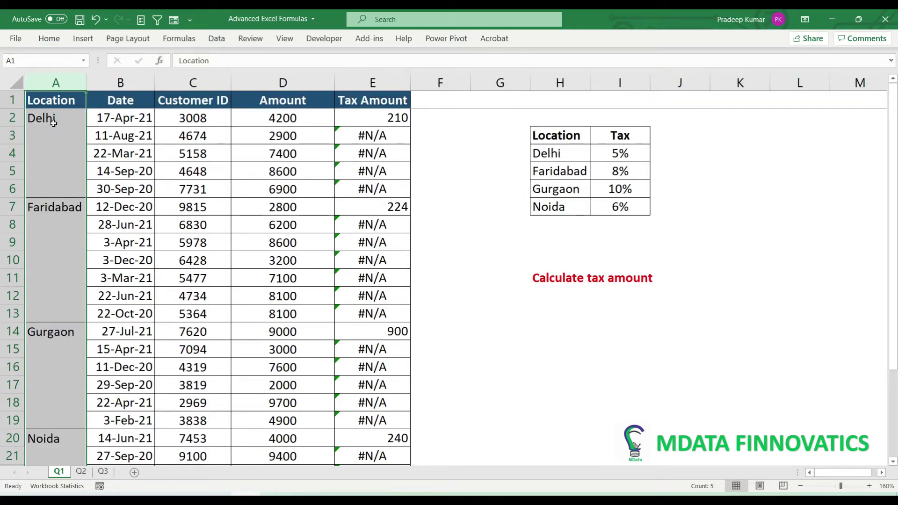
Step: Check that A2 holds Delhi and A3 is empty, and select the blank cells under Delhi and Faridabad
{"action": "left_click", "coordinate": [54, 122]}
{"action": "left_click", "coordinate": [50, 139]}
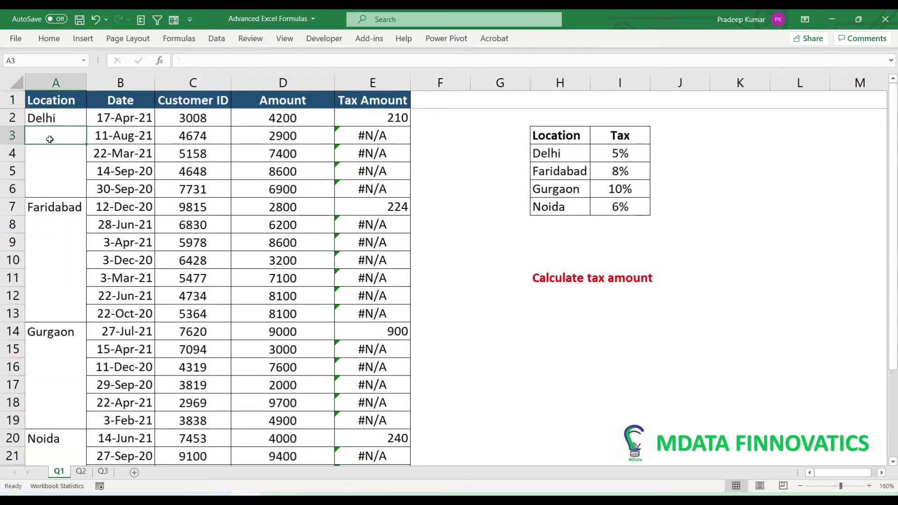
{"action": "left_click_drag", "start_coordinate": [56, 137], "coordinate": [49, 192]}
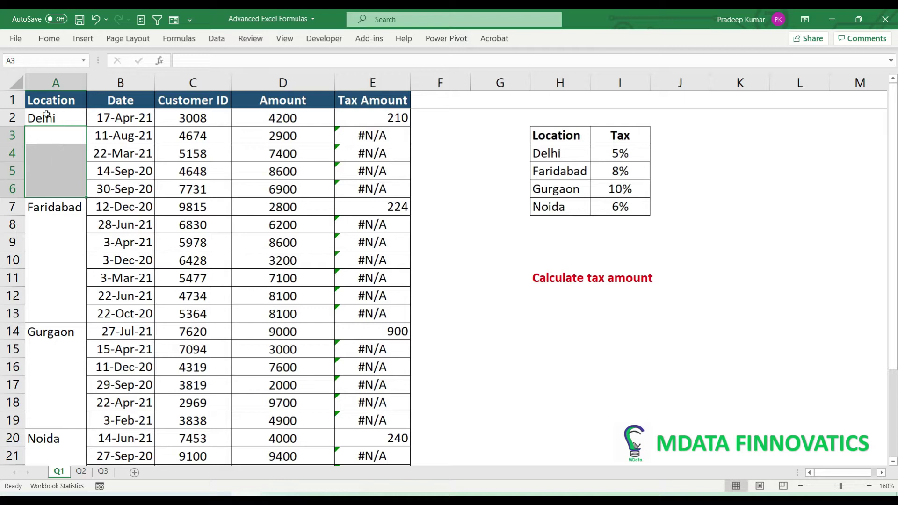
{"action": "left_click", "coordinate": [46, 115]}
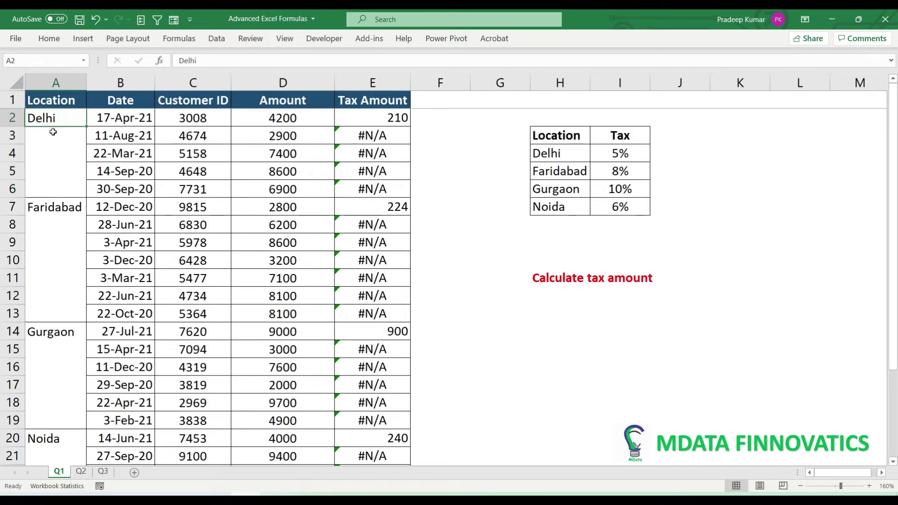
{"action": "left_click_drag", "start_coordinate": [53, 133], "coordinate": [44, 187]}
Step: Try selecting the blank cells under Faridabad and Gurgaon, then the A3 downward range, and undo
{"action": "left_click_drag", "start_coordinate": [54, 221], "coordinate": [58, 313]}
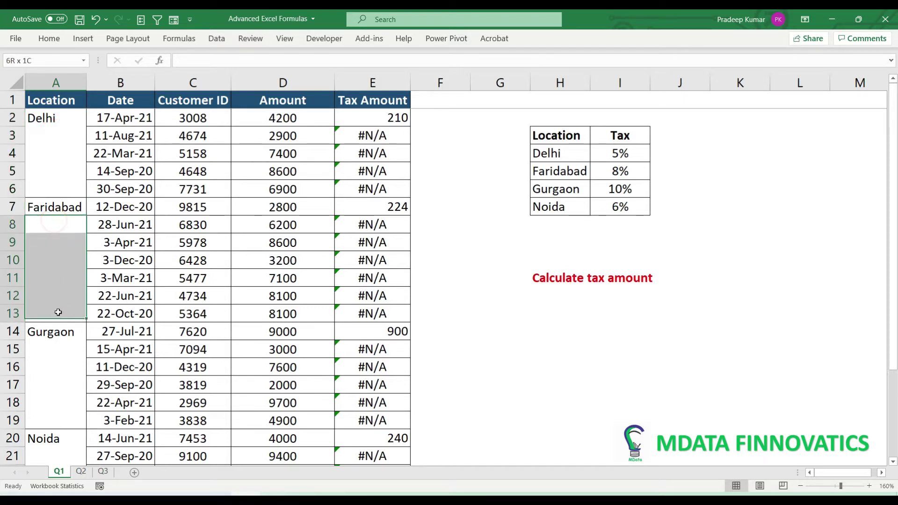
{"action": "left_click_drag", "start_coordinate": [50, 348], "coordinate": [43, 421]}
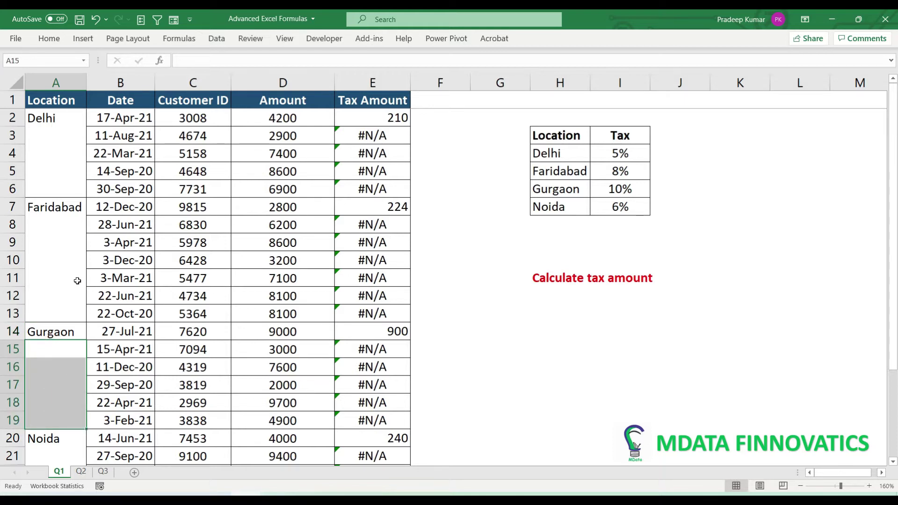
{"action": "left_click", "coordinate": [44, 136]}
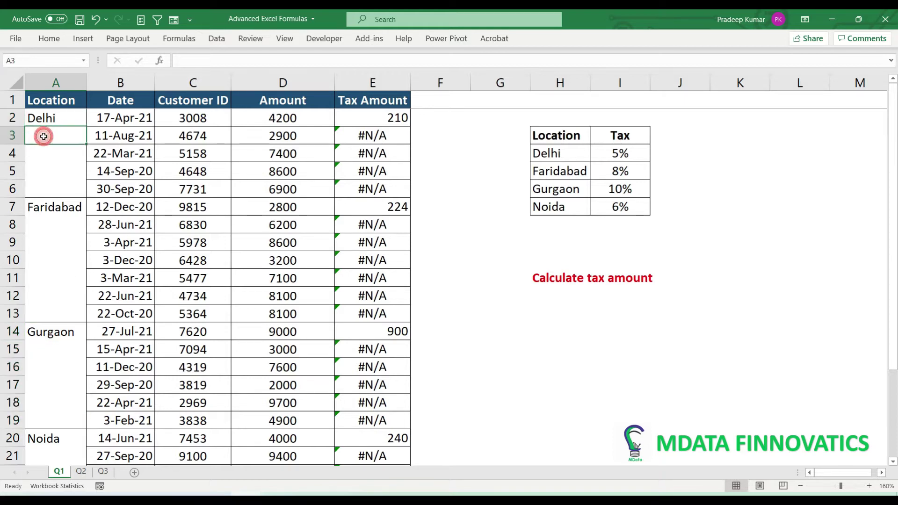
{"action": "left_click_drag", "start_coordinate": [44, 136], "coordinate": [51, 444]}
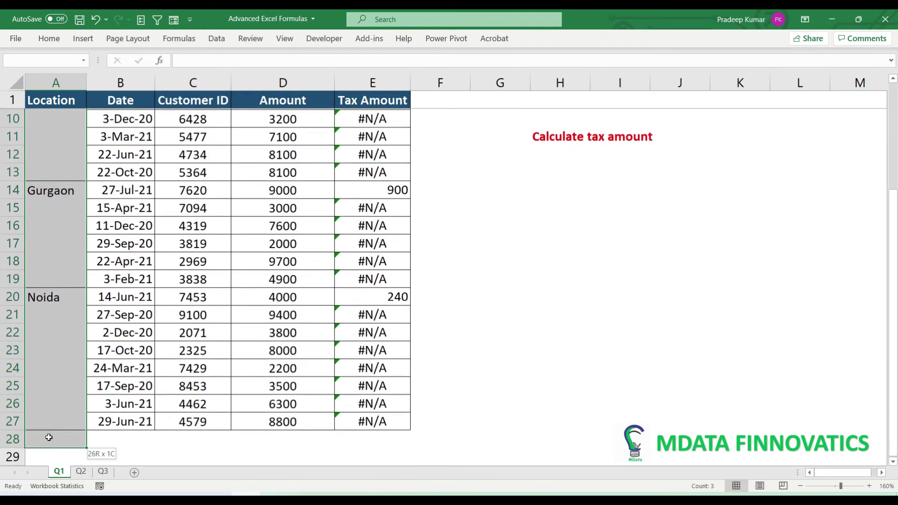
{"action": "scroll", "coordinate": [129, 321], "scroll_direction": "up", "scroll_amount": 3}
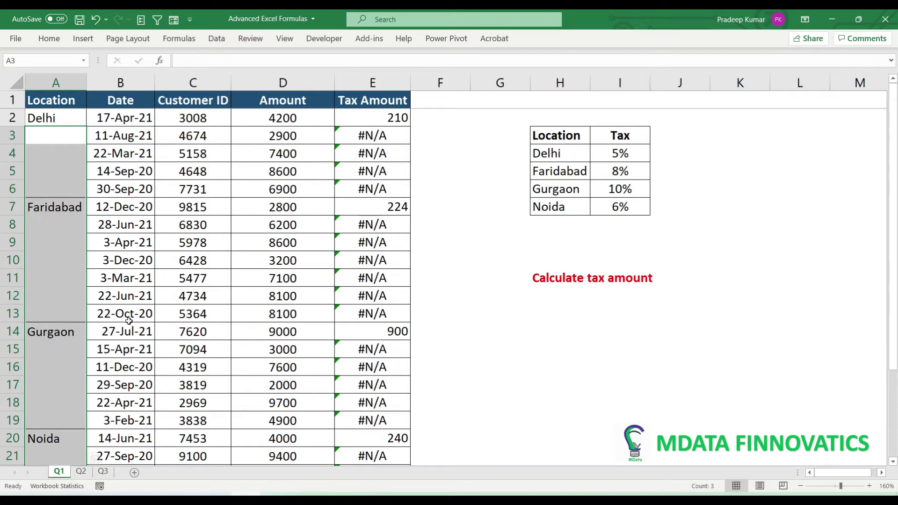
{"action": "key", "text": "ctrl+z"}
Step: Select only the blank Location cells with Go To Special > Blanks
{"action": "key", "text": "ctrl+g"}
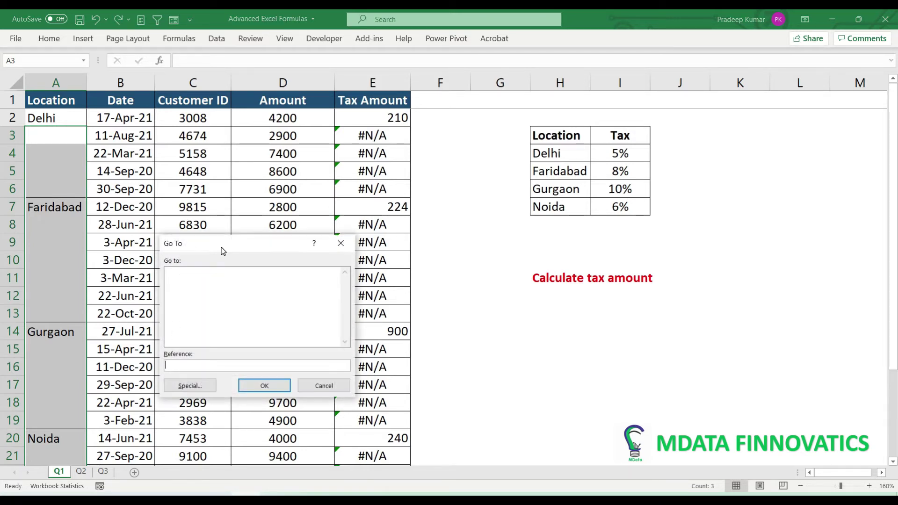
{"action": "left_click", "coordinate": [148, 316]}
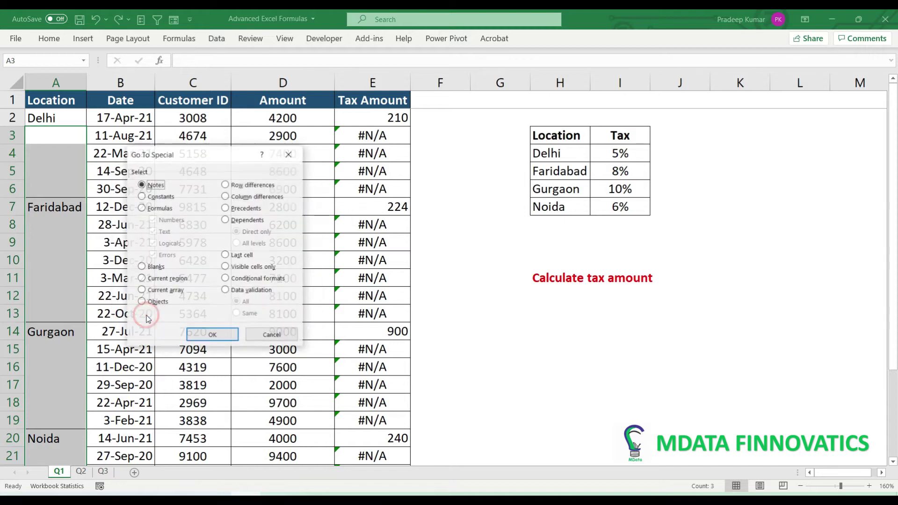
{"action": "left_click", "coordinate": [147, 266]}
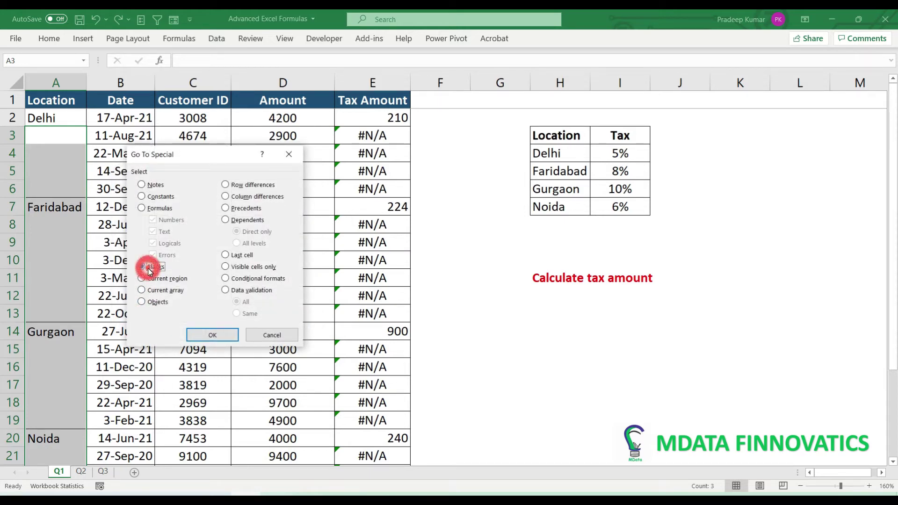
{"action": "left_click", "coordinate": [212, 335]}
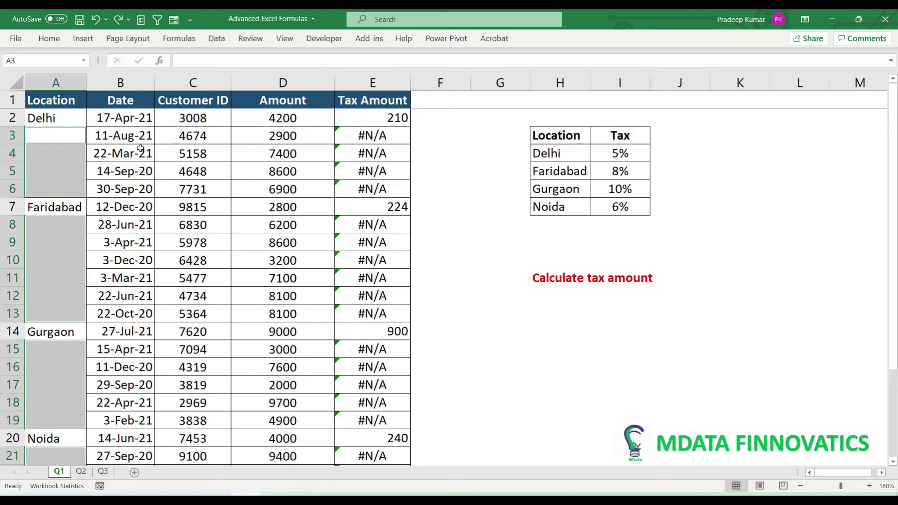
Step: Fill all selected blank cells at once with =A2 so each takes the city above it
{"action": "type", "text": "="}
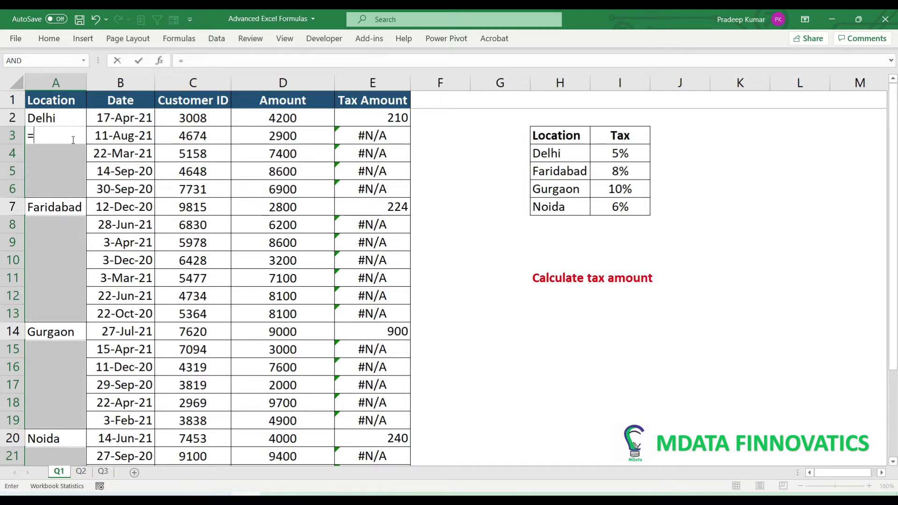
{"action": "left_click", "coordinate": [45, 117]}
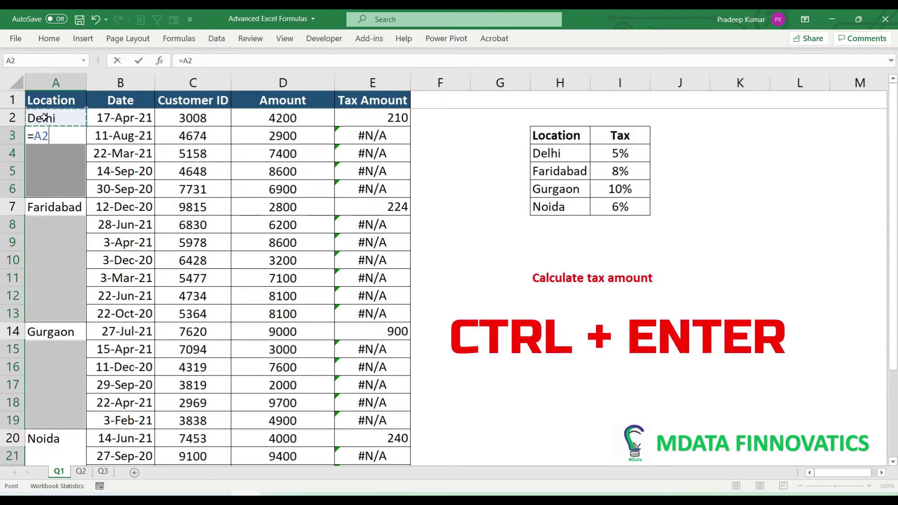
{"action": "key", "text": "ctrl+Return"}
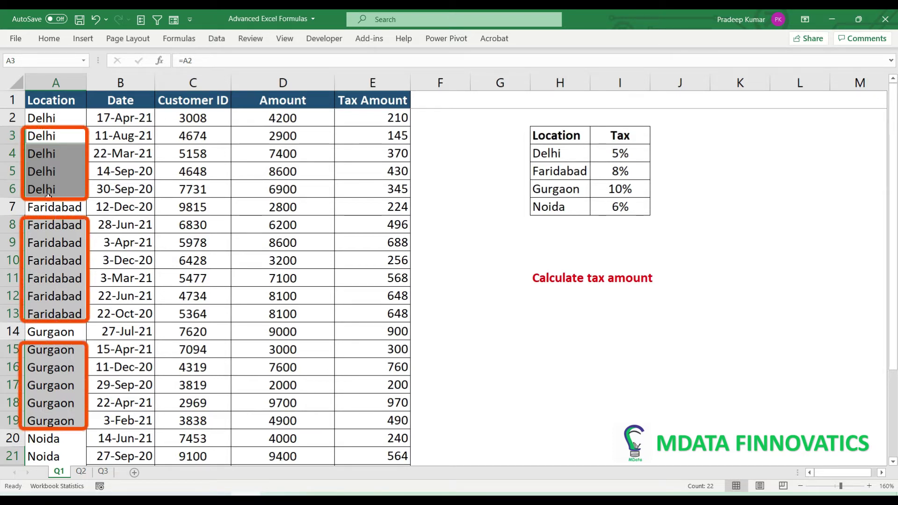
Step: Inspect the fill formulas in cells A3 and A4 without changing them
{"action": "left_click", "coordinate": [59, 135]}
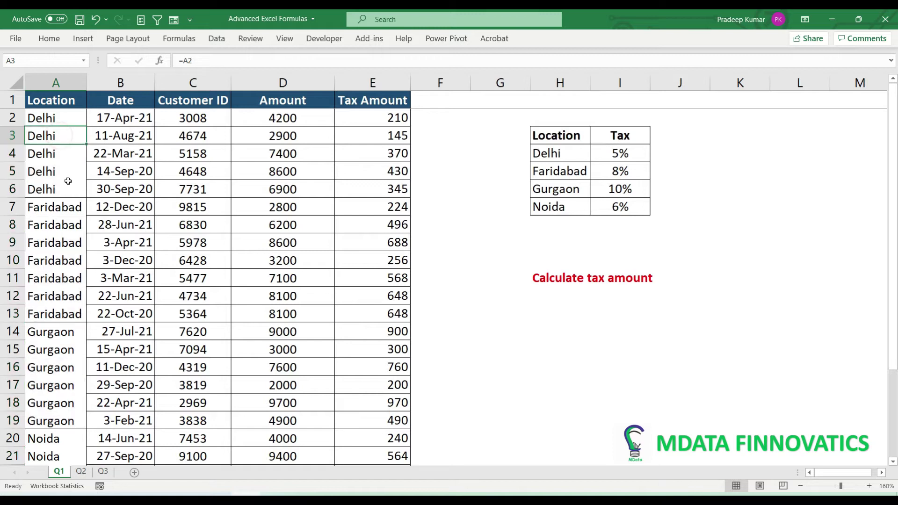
{"action": "double_click", "coordinate": [59, 135]}
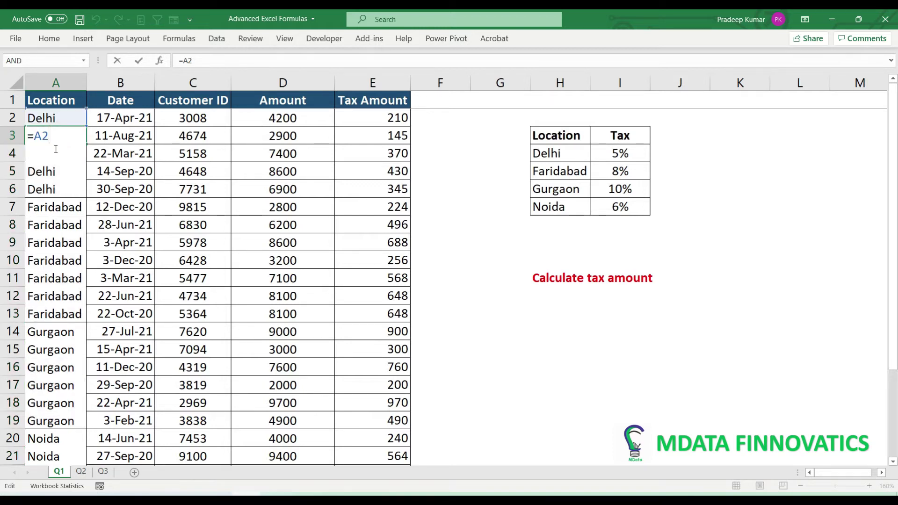
{"action": "key", "text": "Escape"}
{"action": "left_click", "coordinate": [55, 153]}
{"action": "double_click", "coordinate": [55, 152]}
{"action": "key", "text": "Escape"}
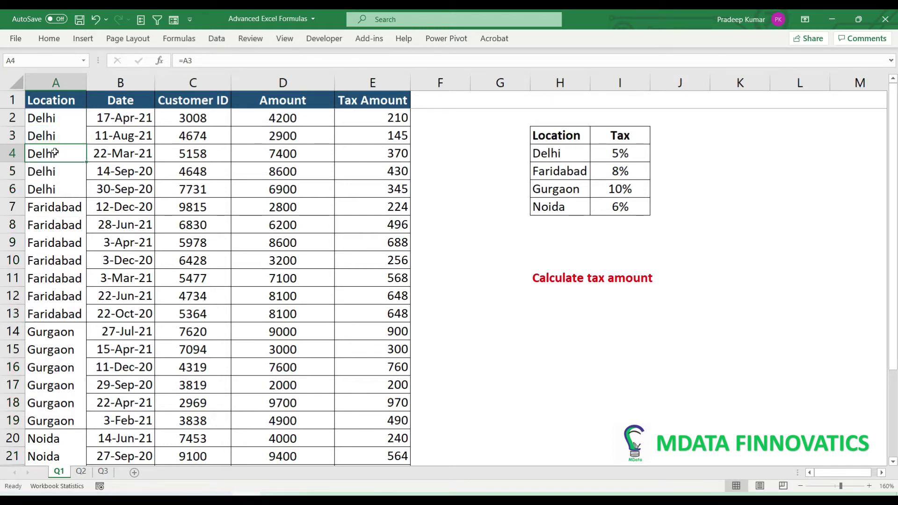
Step: Copy column A and paste it back over itself as values only
{"action": "left_click", "coordinate": [55, 83]}
{"action": "key", "text": "ctrl+c"}
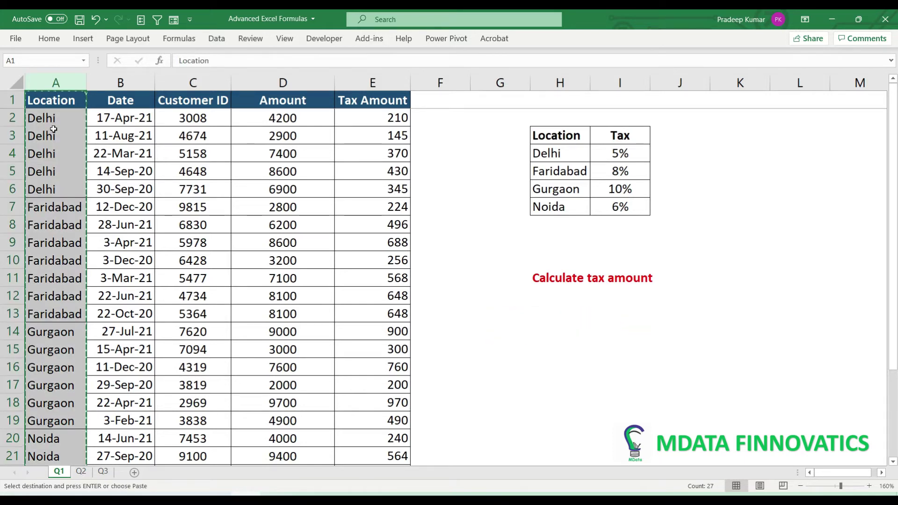
{"action": "left_click", "coordinate": [48, 39]}
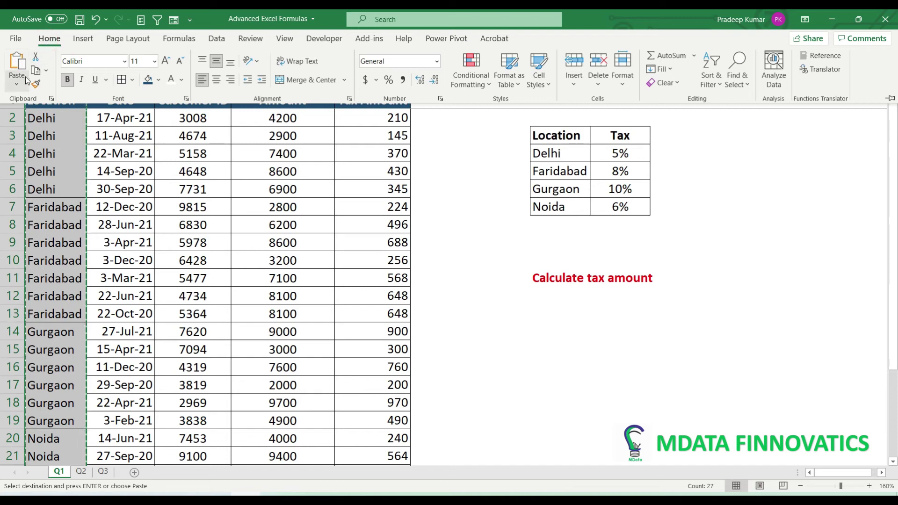
{"action": "left_click", "coordinate": [13, 84]}
{"action": "left_click", "coordinate": [49, 229]}
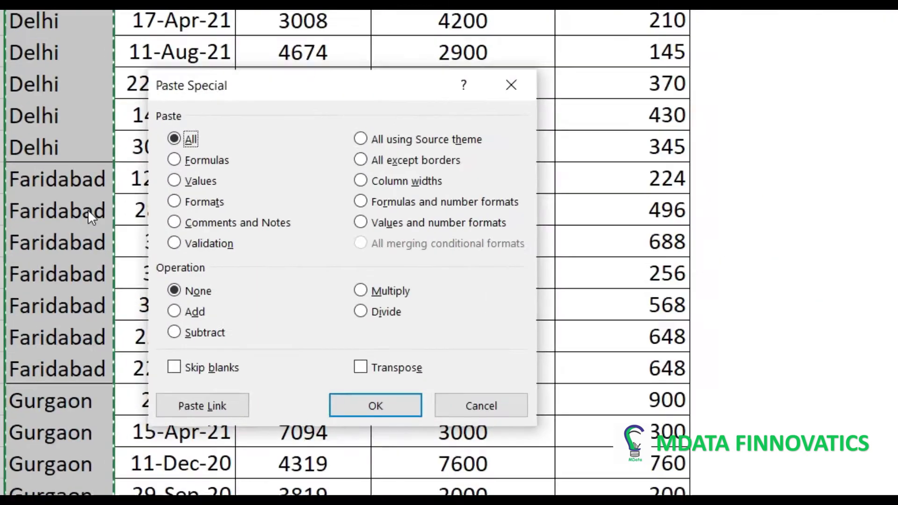
{"action": "left_click", "coordinate": [173, 180]}
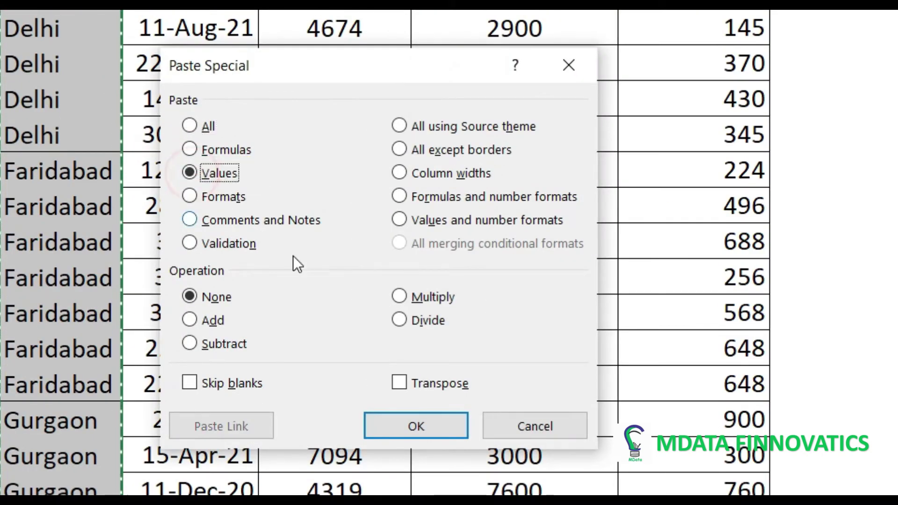
{"action": "left_click", "coordinate": [435, 423]}
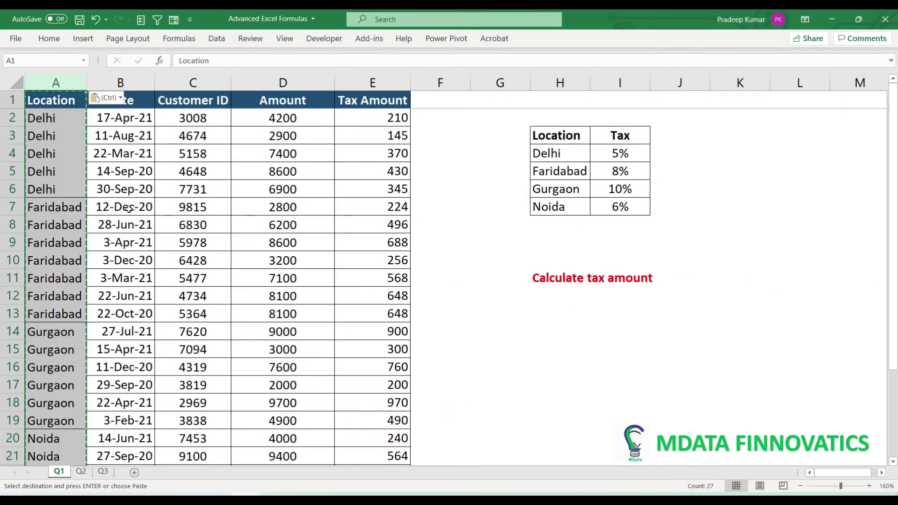
{"action": "key", "text": "Escape"}
Step: Verify Location cells hold plain text and the Tax Amount formulas in E2 and E3 still work
{"action": "left_click", "coordinate": [58, 135]}
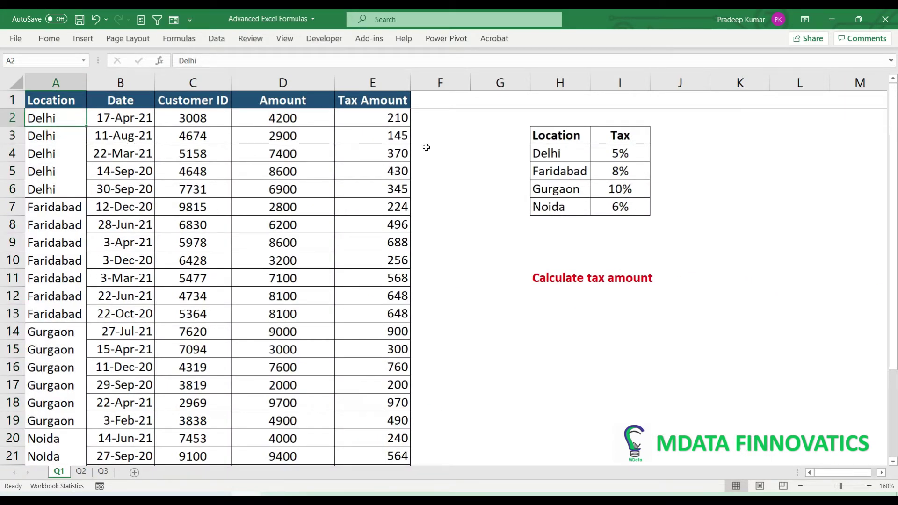
{"action": "left_click", "coordinate": [371, 139]}
{"action": "left_click", "coordinate": [377, 83]}
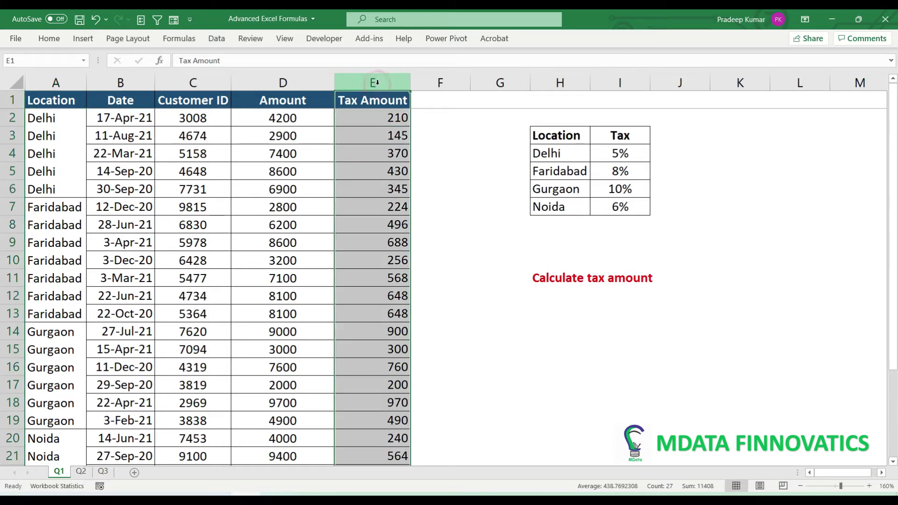
{"action": "left_click", "coordinate": [378, 117]}
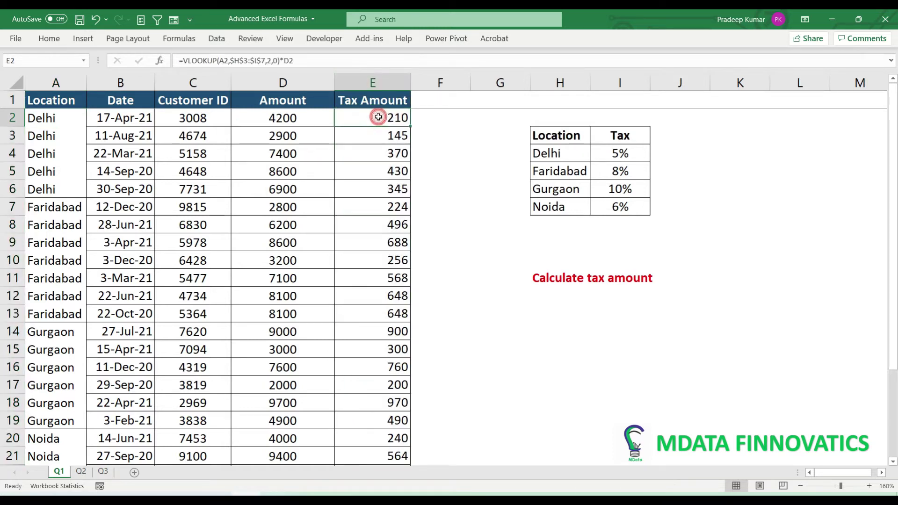
Step: On Q2, identify the City and Sales columns and pick F4 for the New cities total
{"action": "left_click", "coordinate": [81, 471]}
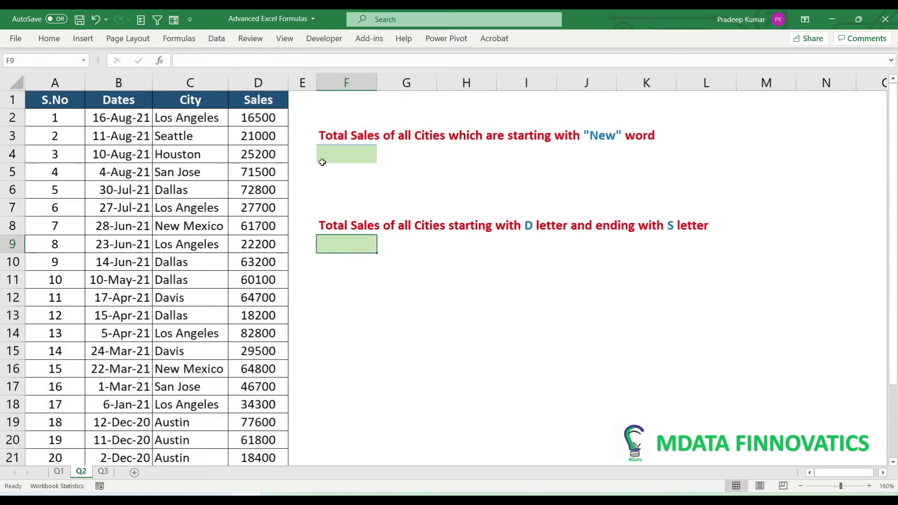
{"action": "left_click", "coordinate": [191, 81]}
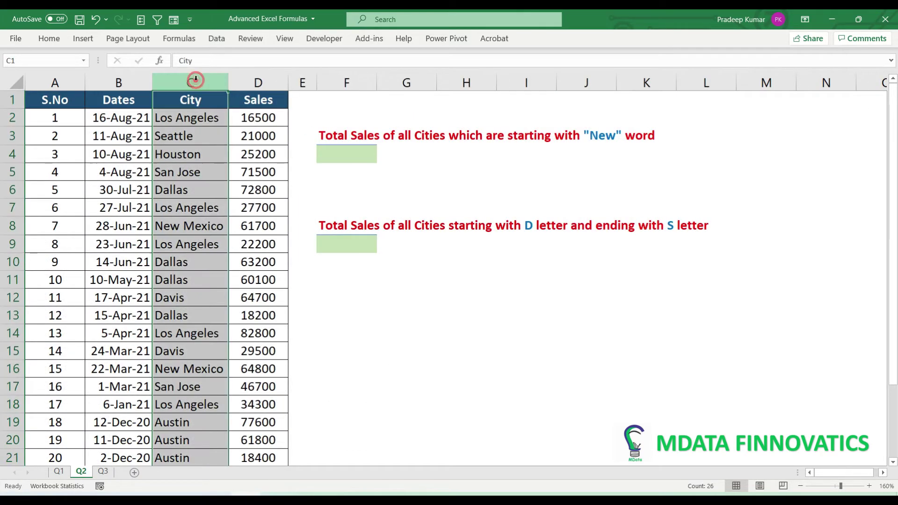
{"action": "left_click", "coordinate": [250, 78]}
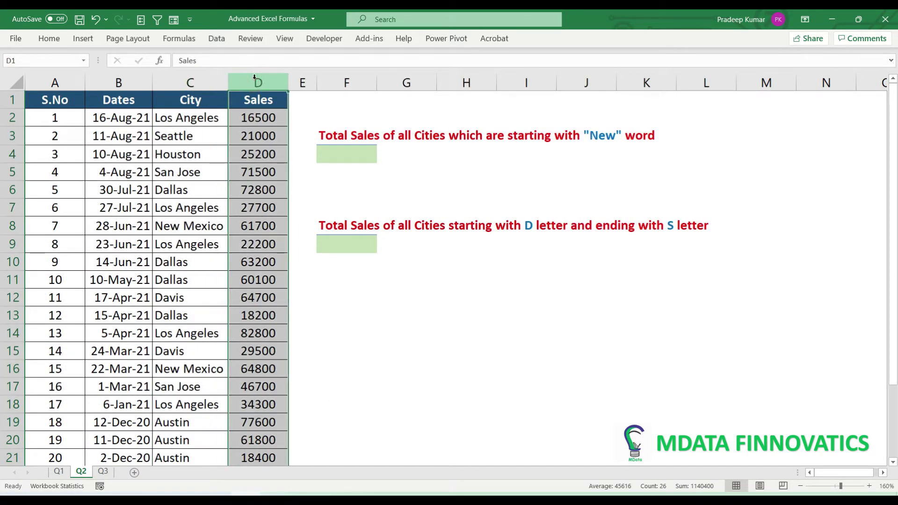
{"action": "left_click", "coordinate": [343, 155]}
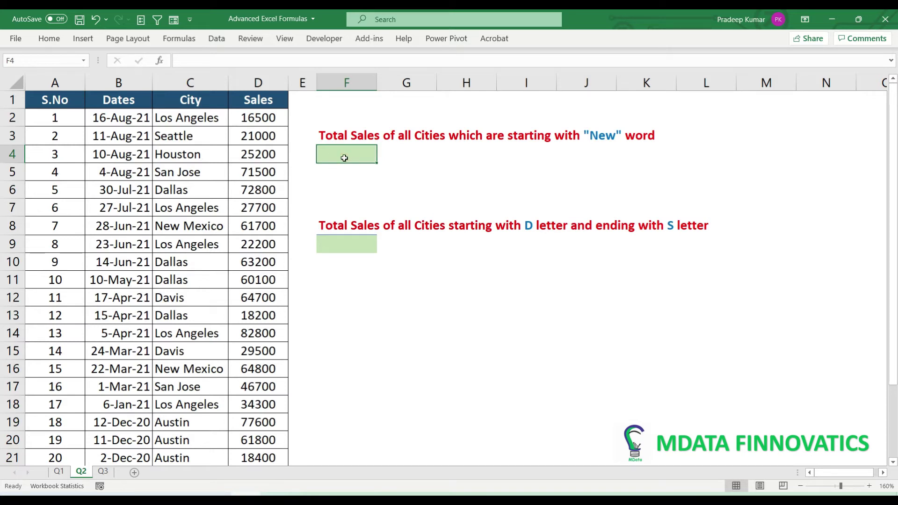
Step: Enter =SUMIF(C:C,"New",D:D) in F4, which returns 0
{"action": "type", "text": "=su"}
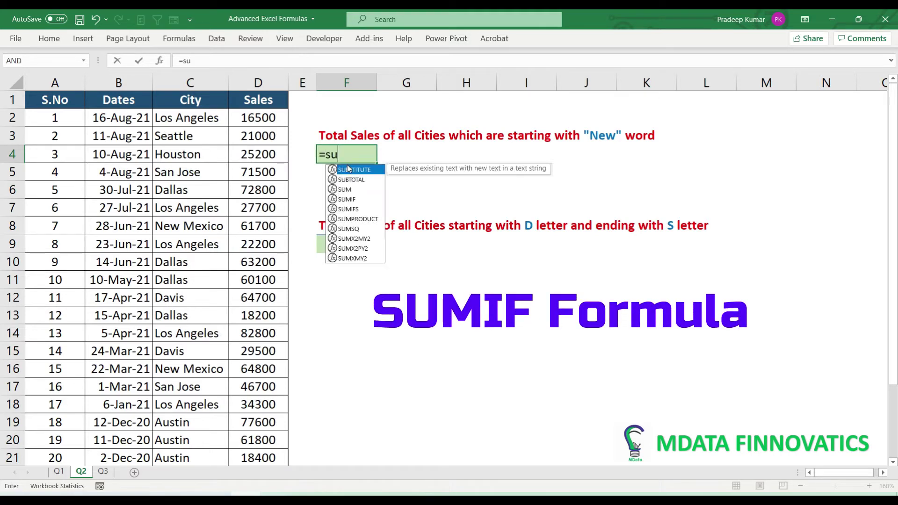
{"action": "type", "text": "mif"}
{"action": "key", "text": "Tab"}
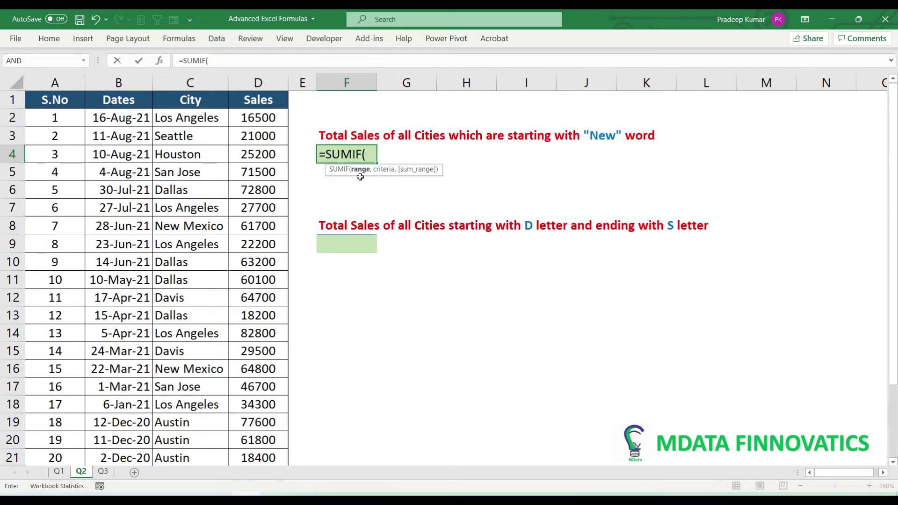
{"action": "left_click", "coordinate": [196, 77]}
{"action": "type", "text": ","}
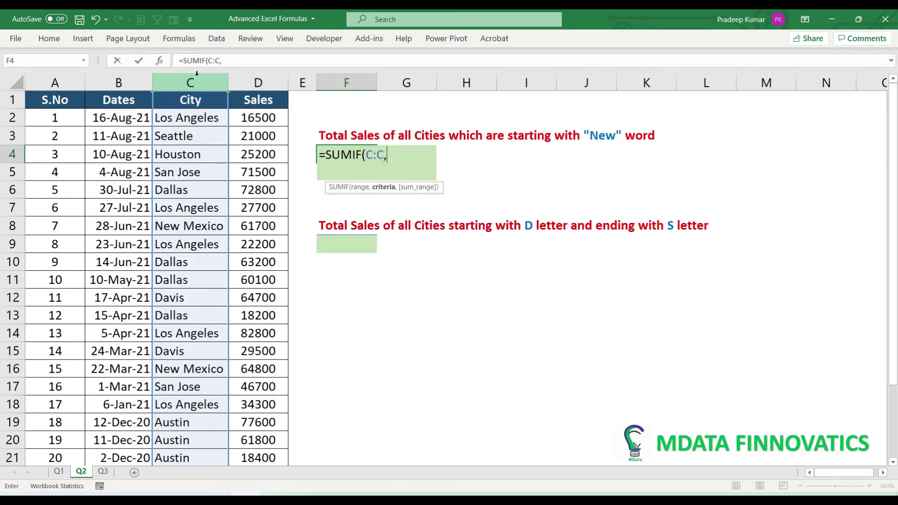
{"action": "left_click_drag", "start_coordinate": [408, 189], "coordinate": [408, 176]}
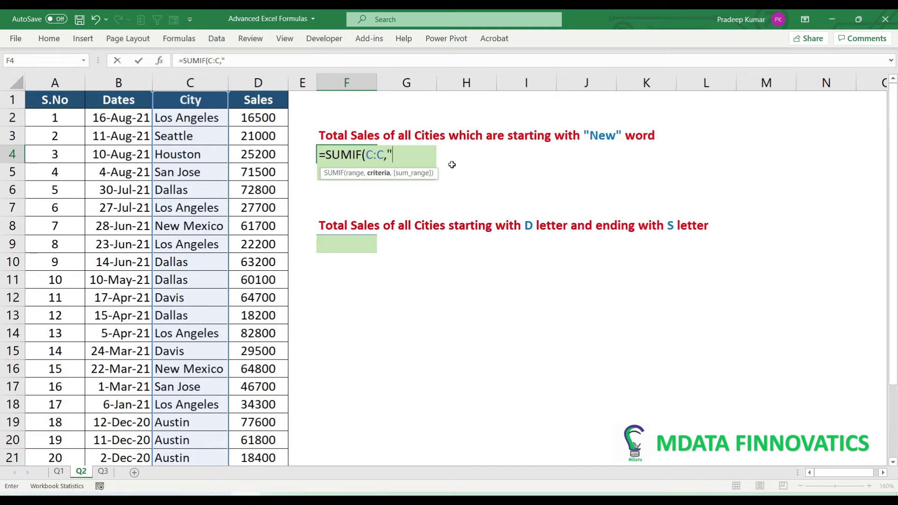
{"action": "type", "text": "New\""}
{"action": "type", "text": ","}
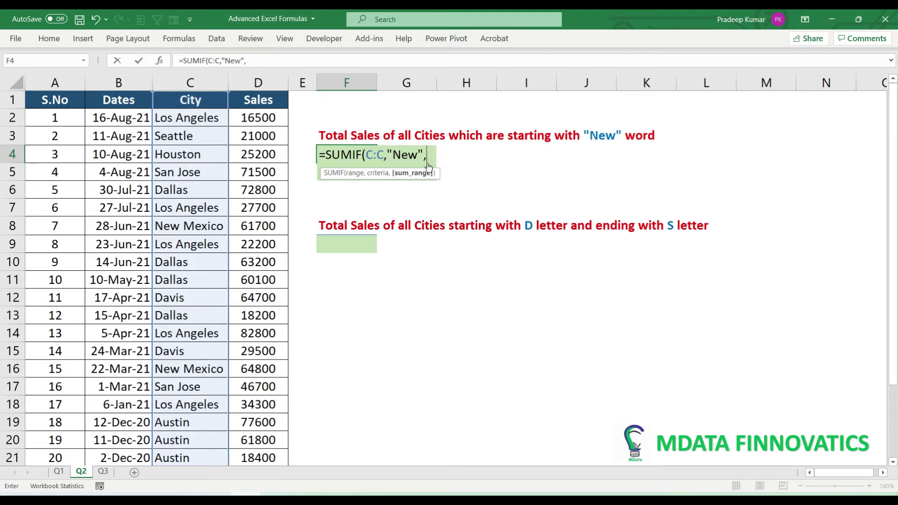
{"action": "left_click", "coordinate": [258, 83]}
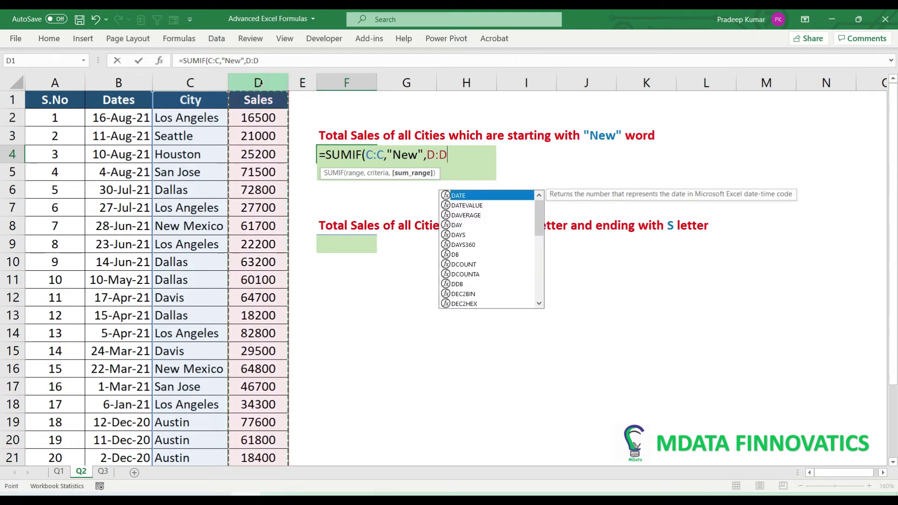
{"action": "type", "text": ")"}
{"action": "key", "text": "Return"}
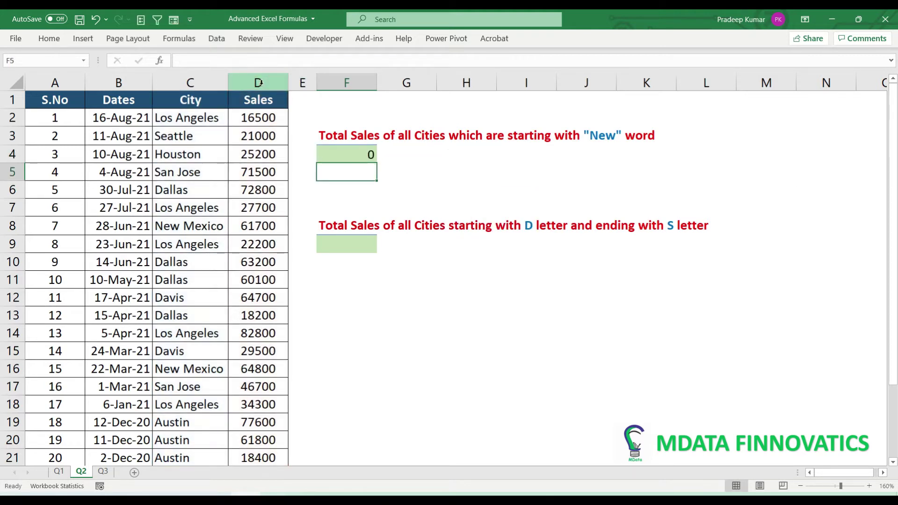
{"action": "left_click", "coordinate": [359, 155]}
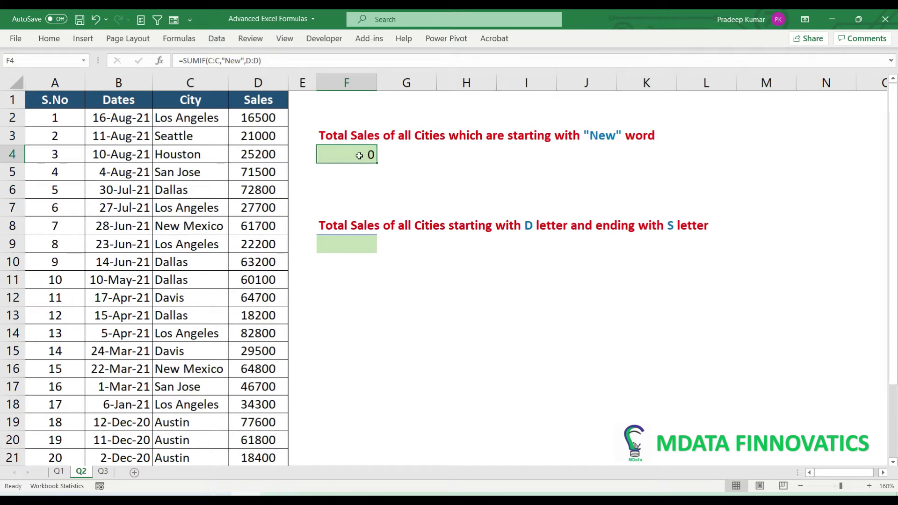
Step: Change the F4 criterion from "New" to the wildcard "New*"
{"action": "double_click", "coordinate": [359, 156]}
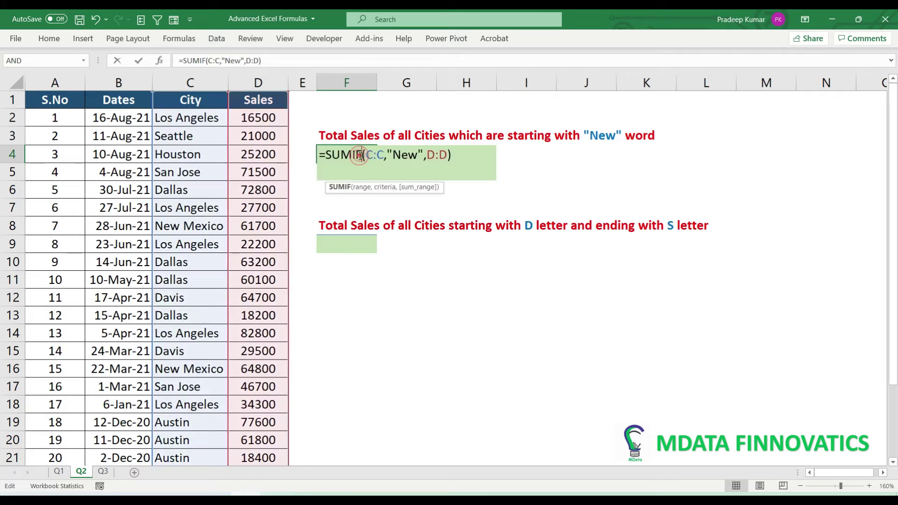
{"action": "double_click", "coordinate": [396, 154]}
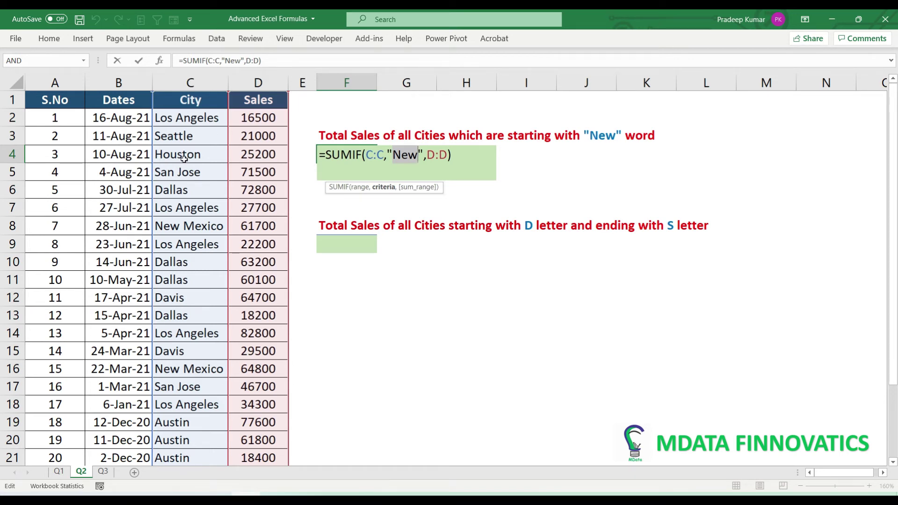
{"action": "left_click", "coordinate": [418, 154]}
{"action": "type", "text": "*"}
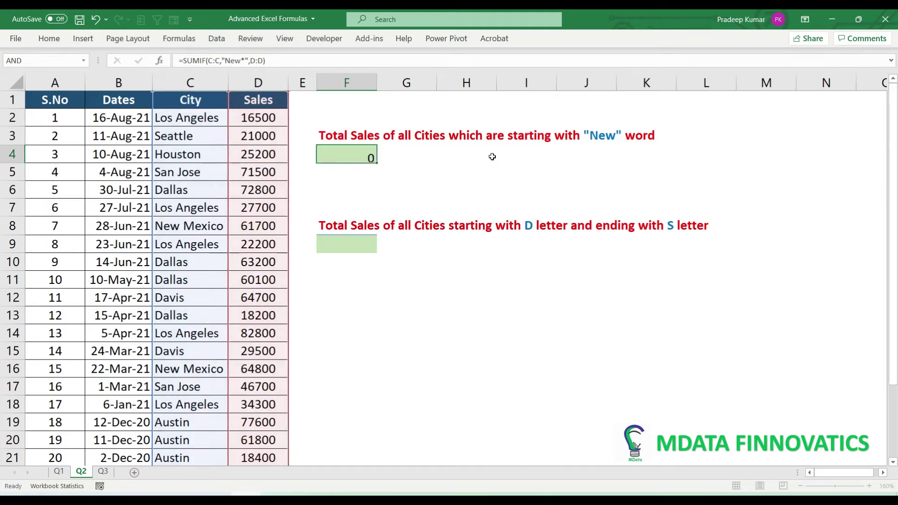
{"action": "key", "text": "Return"}
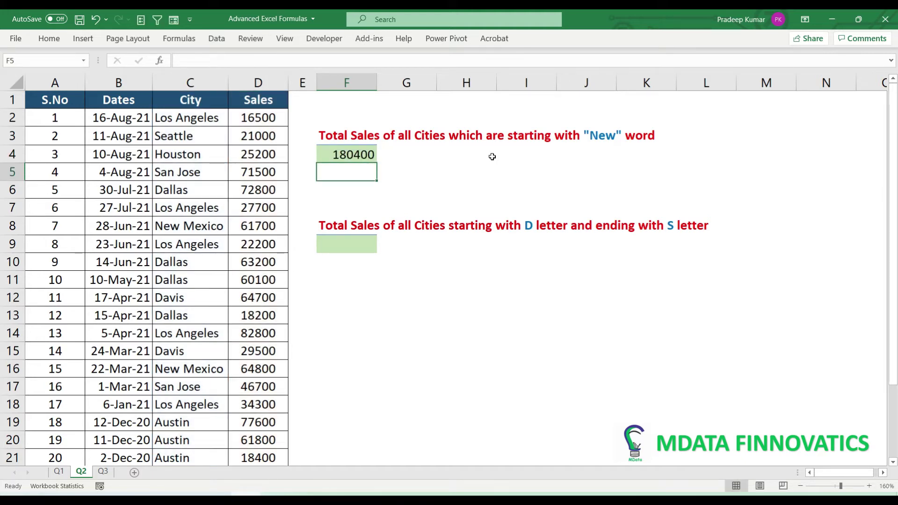
Step: Reopen F4 to review the "New*" wildcard and confirm the formula returning 180400
{"action": "key", "text": "Up"}
{"action": "key", "text": "F2"}
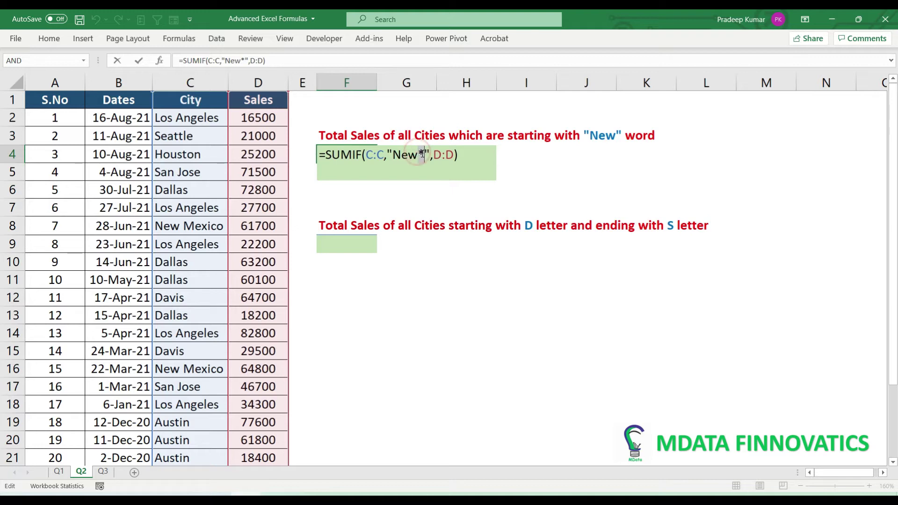
{"action": "double_click", "coordinate": [423, 154]}
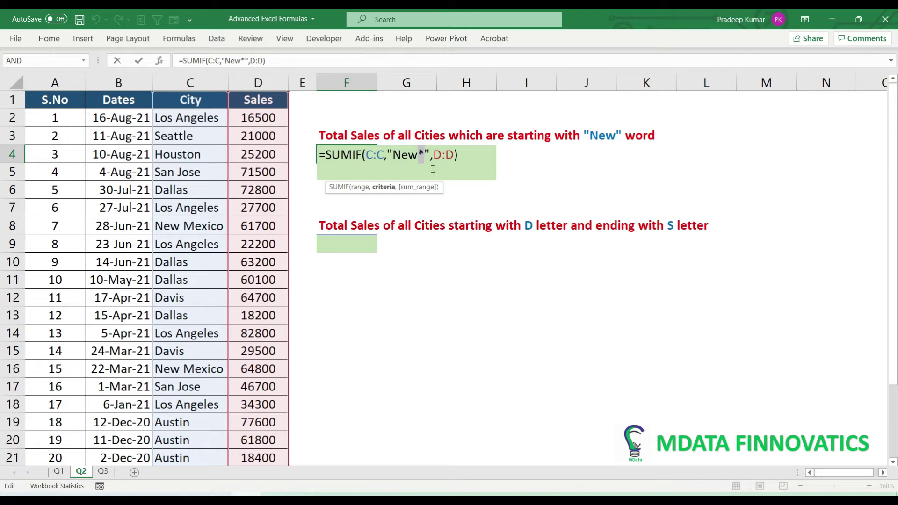
{"action": "left_click_drag", "start_coordinate": [395, 154], "coordinate": [414, 157]}
{"action": "double_click", "coordinate": [422, 155]}
{"action": "key", "text": "Return"}
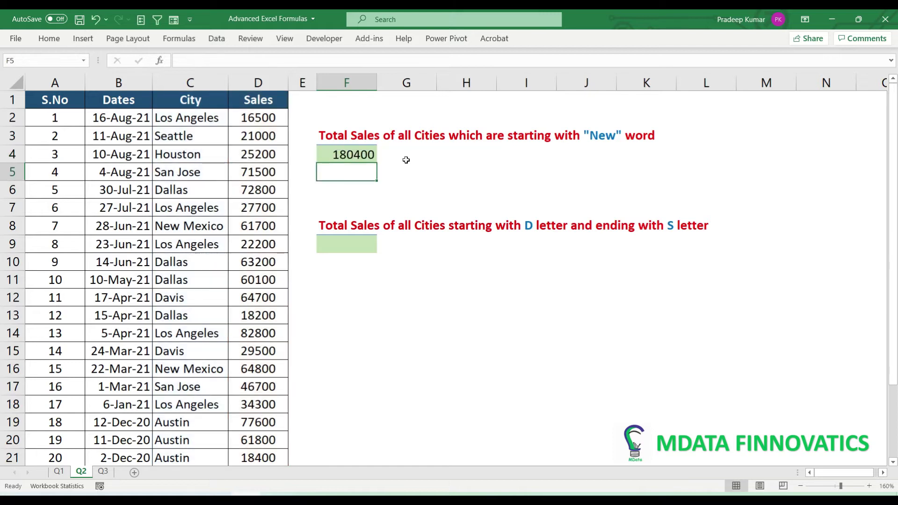
Step: Select F9 for the D-to-S cities total
{"action": "left_click", "coordinate": [356, 242]}
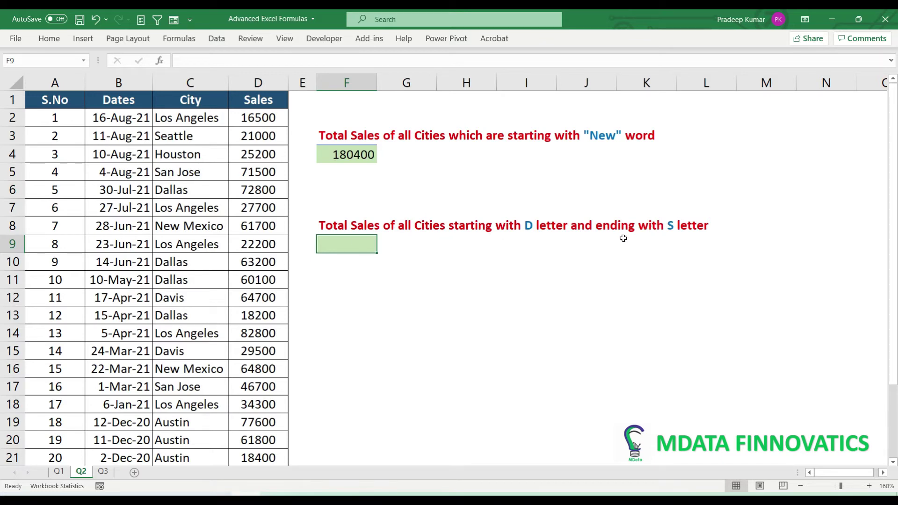
Step: Start a SUMIF in F9 over column C with the criterion "D*S"
{"action": "type", "text": "=sumi"}
{"action": "key", "text": "Tab"}
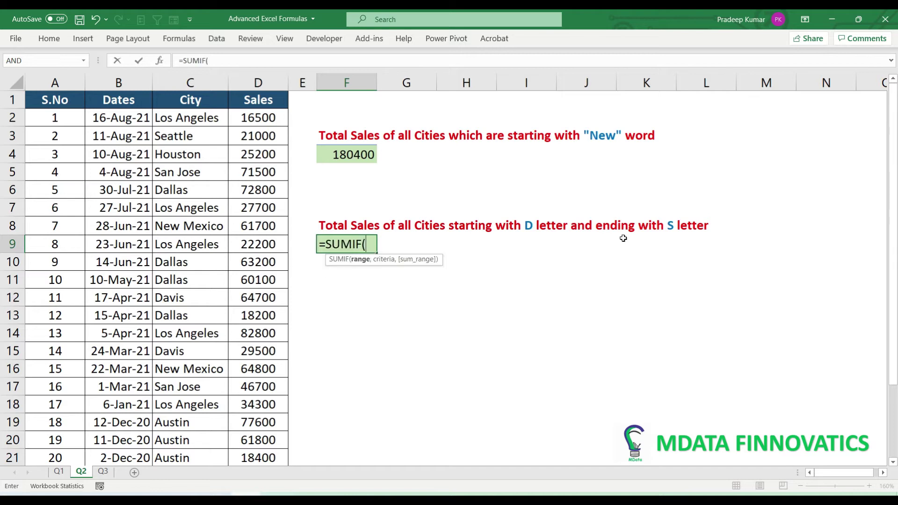
{"action": "left_click", "coordinate": [190, 82]}
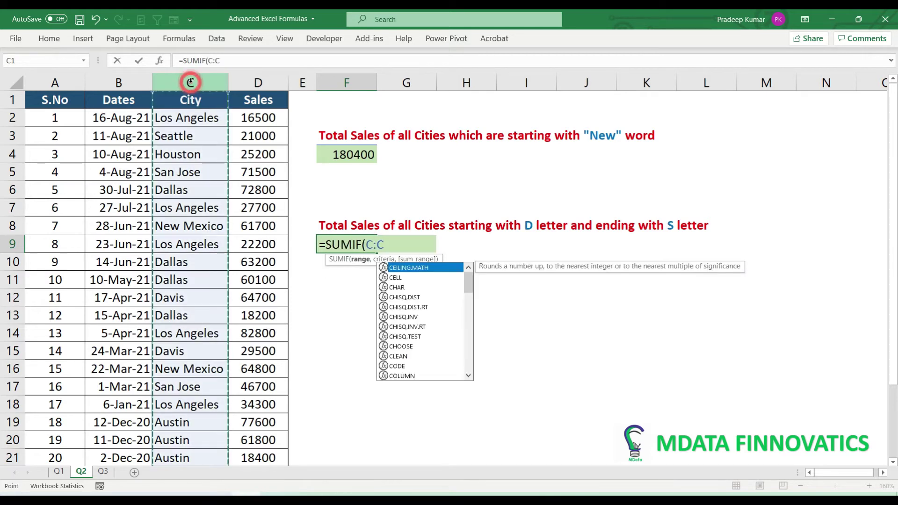
{"action": "type", "text": "."}
{"action": "key", "text": "BackSpace"}
{"action": "type", "text": ","}
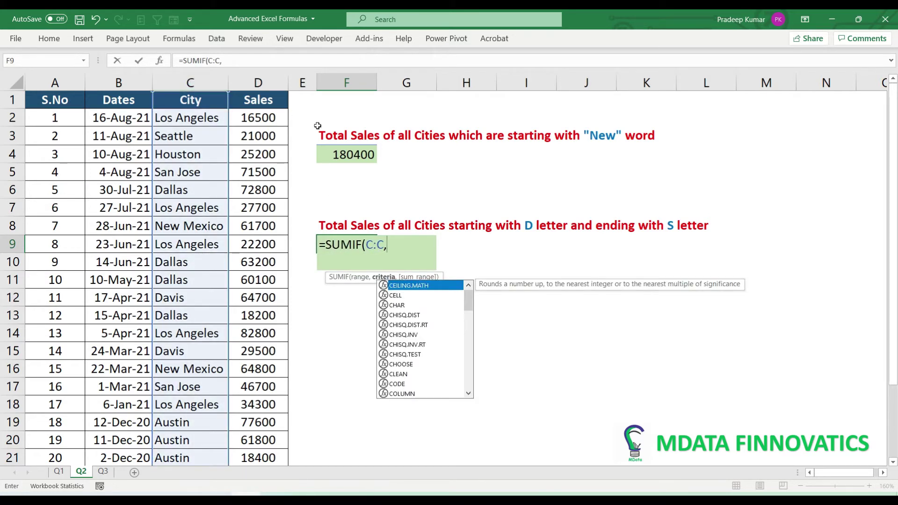
{"action": "type", "text": "\""}
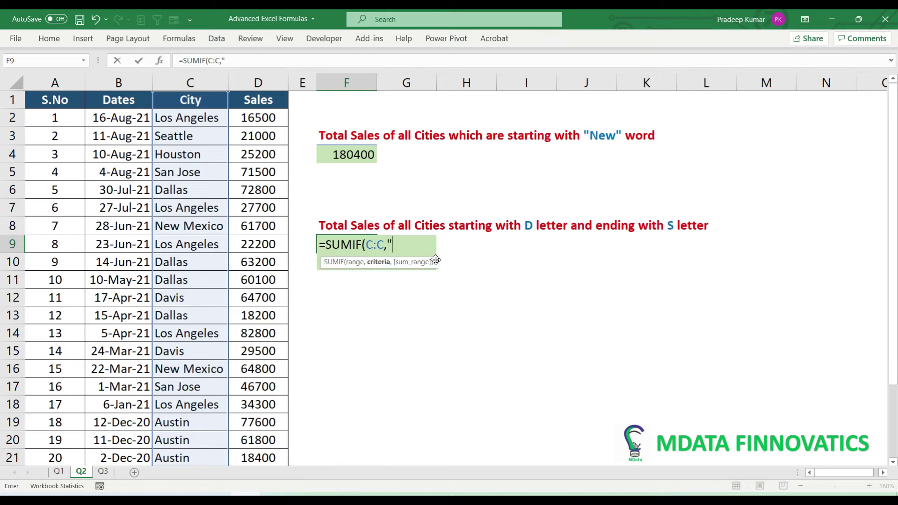
{"action": "type", "text": "D"}
{"action": "type", "text": "*S\""}
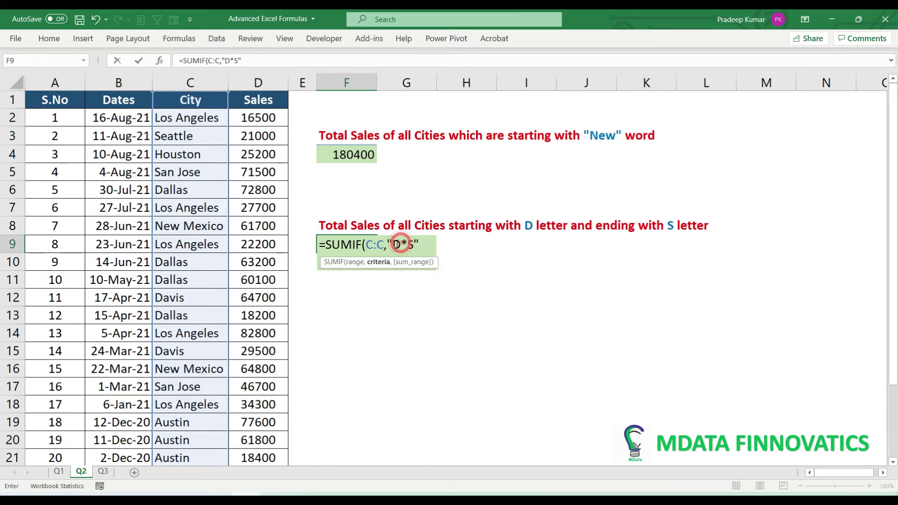
Step: Add column D as the sum range to get 340000, then return to the Q3 sheet
{"action": "mouse_move", "coordinate": [392, 244]}
{"action": "left_mouse_down"}
{"action": "mouse_move", "coordinate": [409, 245]}
{"action": "mouse_move", "coordinate": [401, 244]}
{"action": "left_mouse_up"}
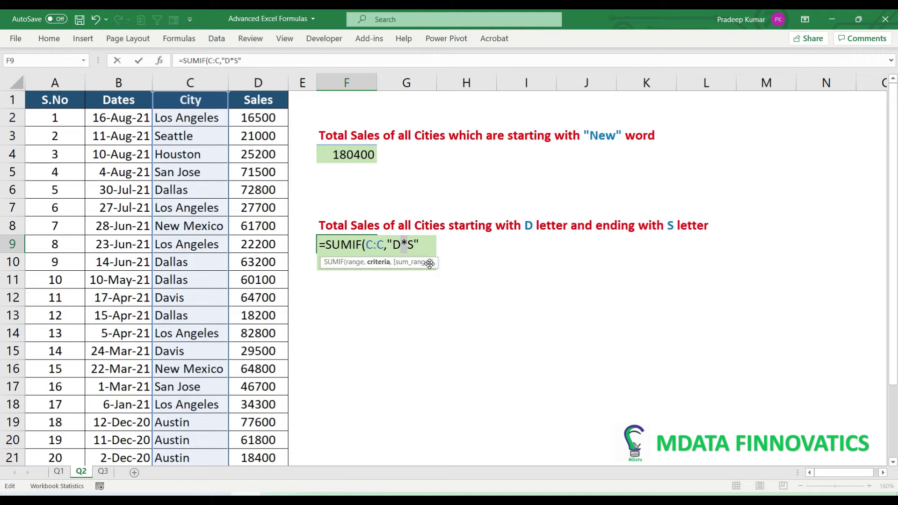
{"action": "left_click", "coordinate": [397, 244]}
{"action": "left_click", "coordinate": [409, 244]}
{"action": "key", "text": "Right"}
{"action": "type", "text": ","}
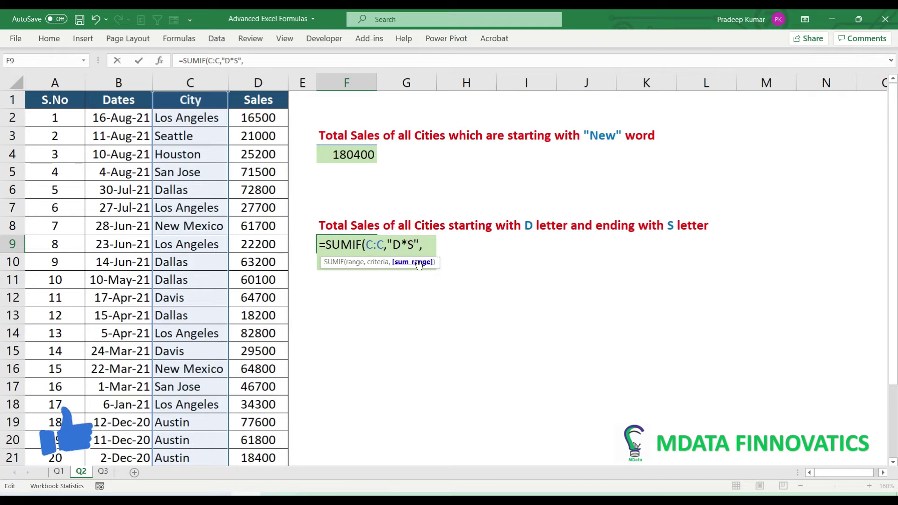
{"action": "left_click", "coordinate": [270, 83]}
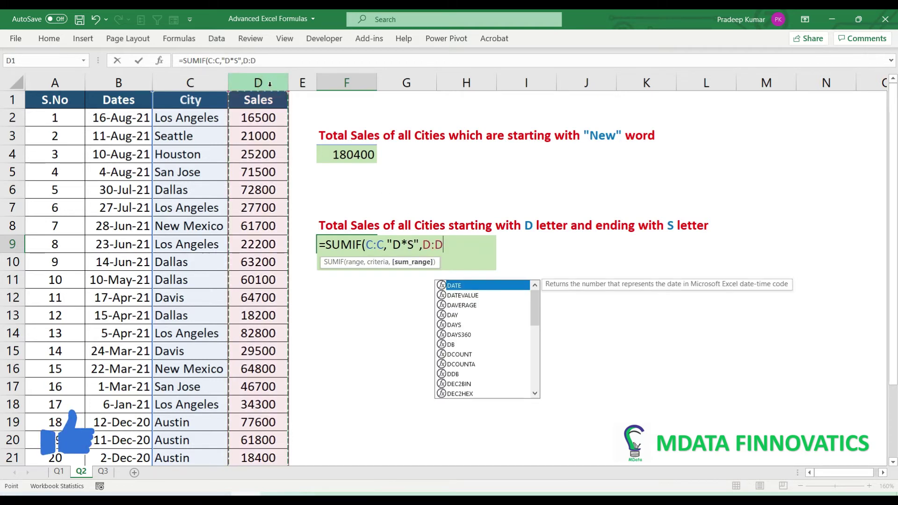
{"action": "key", "text": "ctrl+Return"}
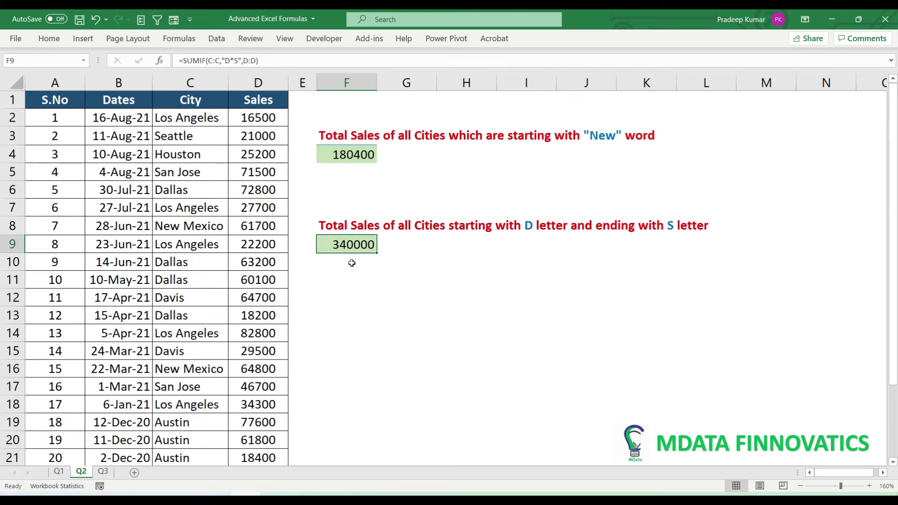
{"action": "left_click", "coordinate": [103, 472]}
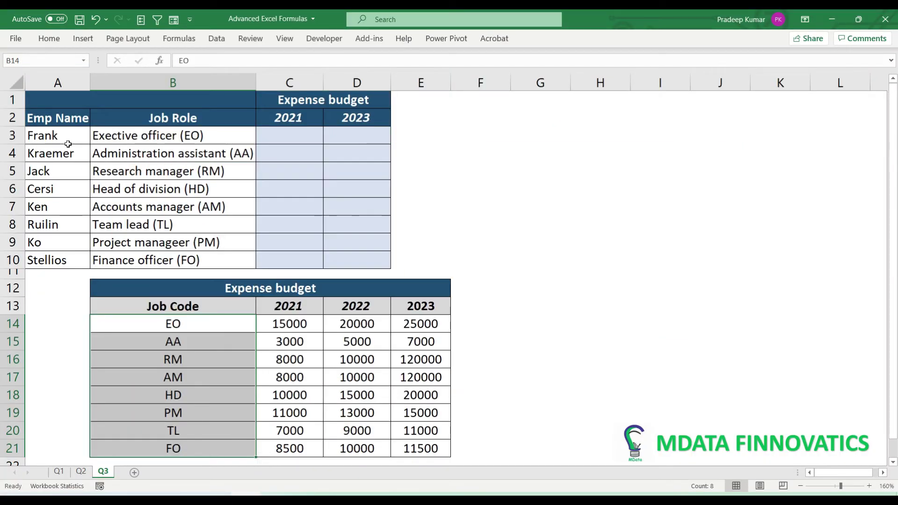
{"action": "left_click", "coordinate": [68, 119]}
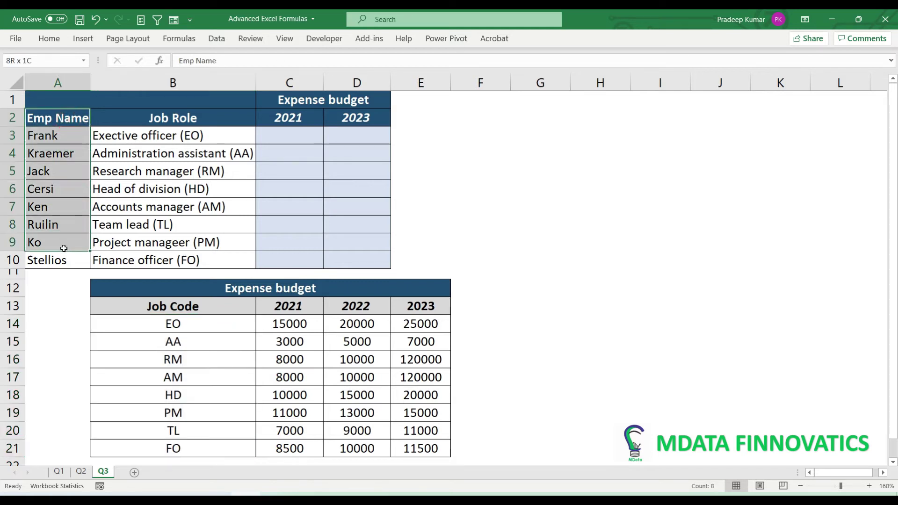
{"action": "left_click_drag", "start_coordinate": [68, 141], "coordinate": [65, 259]}
{"action": "left_click_drag", "start_coordinate": [175, 117], "coordinate": [175, 272]}
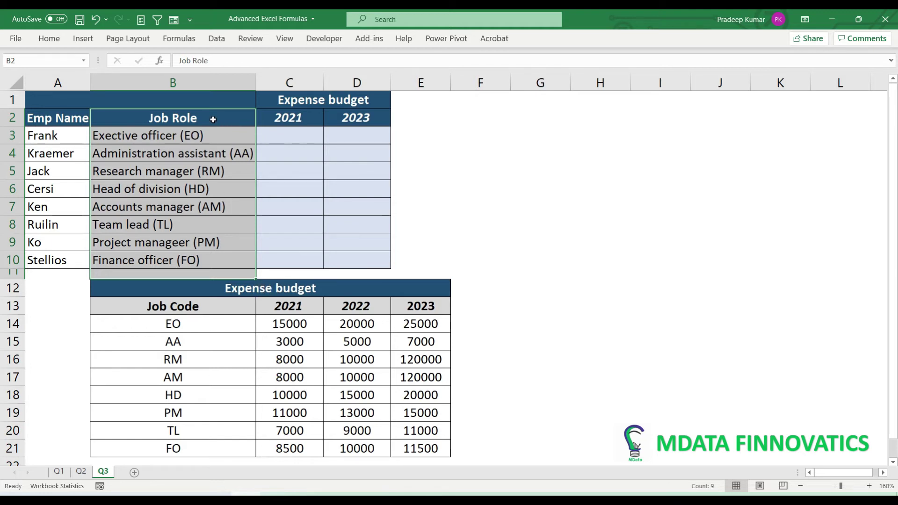
{"action": "left_click_drag", "start_coordinate": [290, 121], "coordinate": [361, 263]}
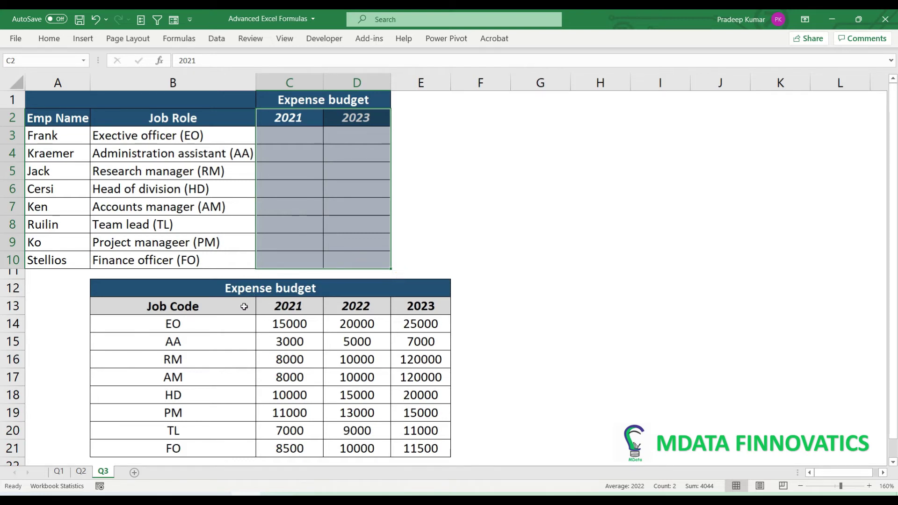
{"action": "left_click_drag", "start_coordinate": [244, 306], "coordinate": [392, 455]}
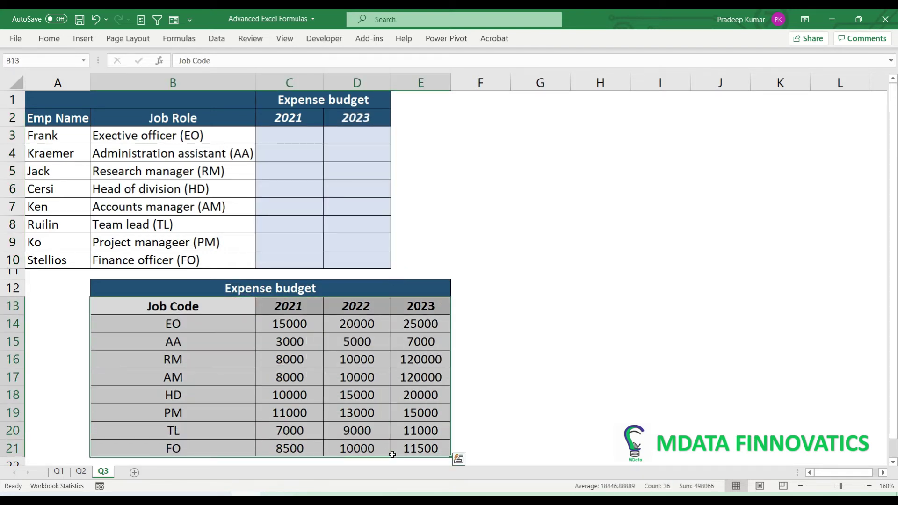
{"action": "left_click_drag", "start_coordinate": [220, 307], "coordinate": [220, 448]}
{"action": "left_click_drag", "start_coordinate": [218, 122], "coordinate": [217, 256]}
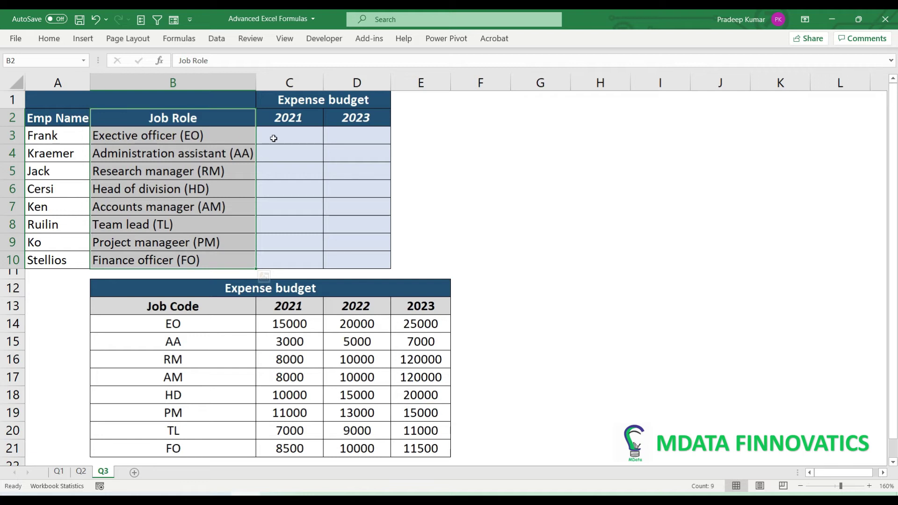
{"action": "left_click", "coordinate": [274, 138]}
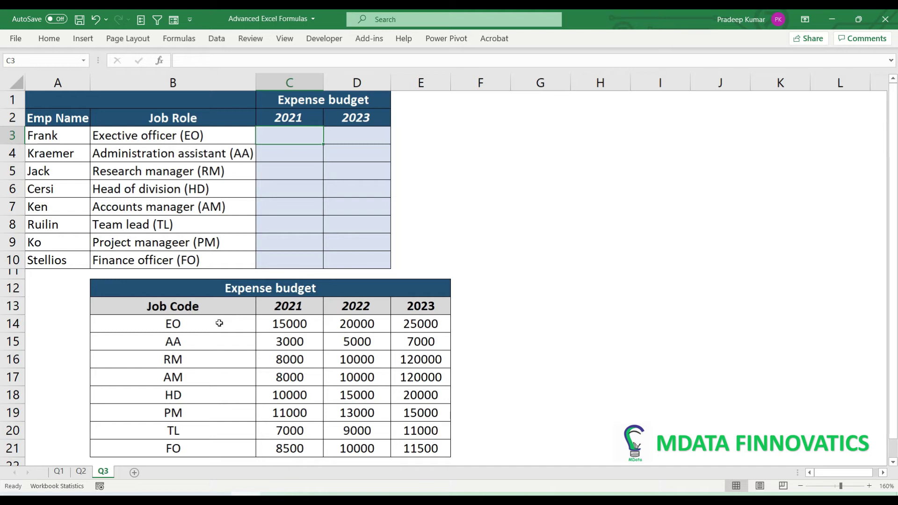
Step: Enter =FIND("(",B3) in C3 to locate the opening bracket in B3's job role
{"action": "left_click", "coordinate": [170, 135]}
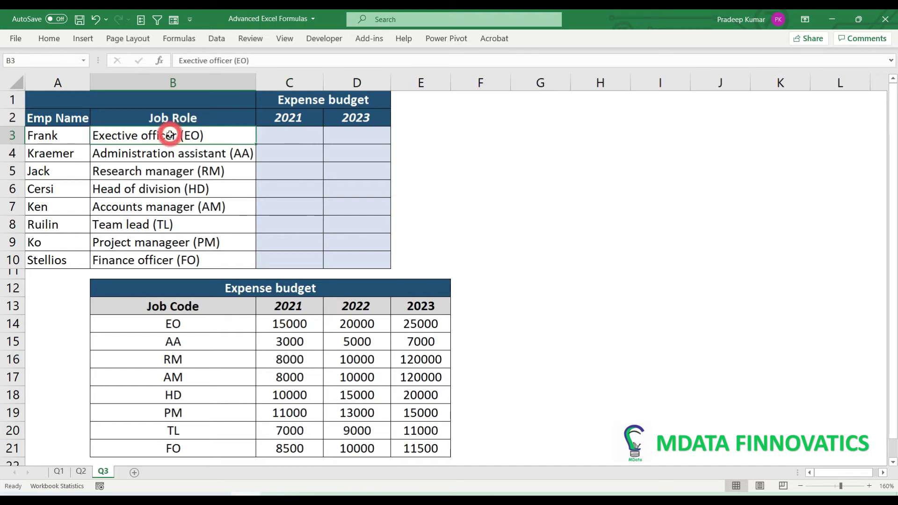
{"action": "double_click", "coordinate": [182, 136]}
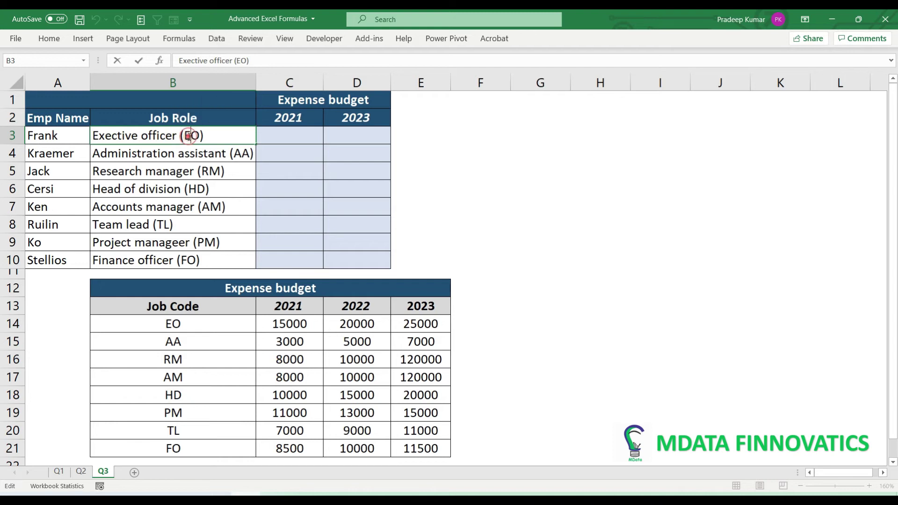
{"action": "left_click", "coordinate": [189, 136]}
{"action": "left_click", "coordinate": [274, 135]}
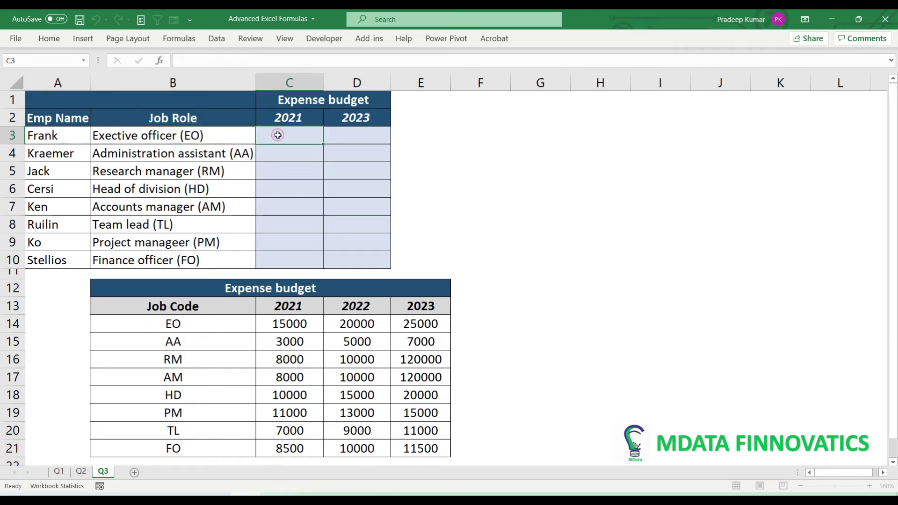
{"action": "type", "text": "=fin"}
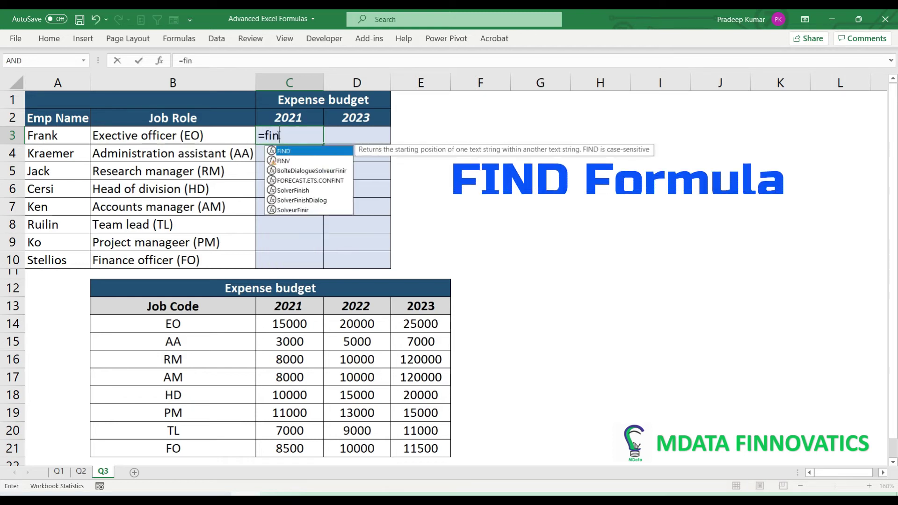
{"action": "key", "text": "Tab"}
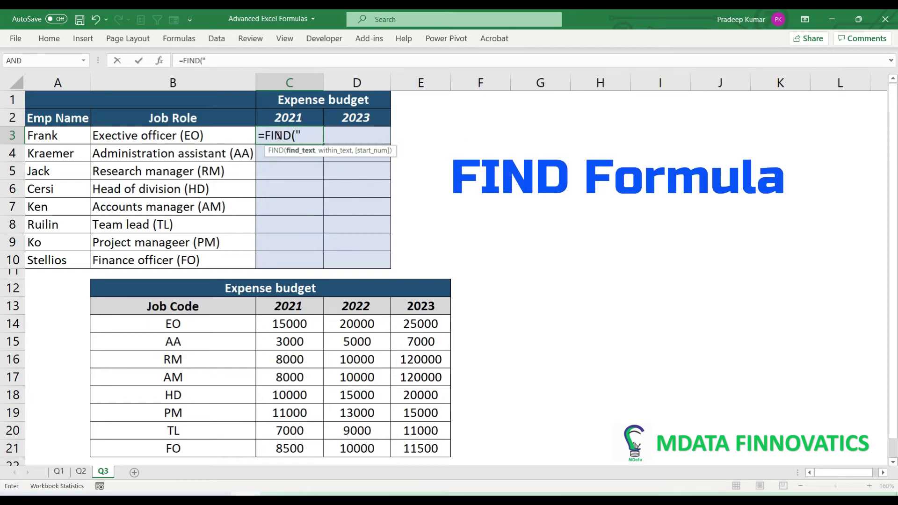
{"action": "type", "text": "(\","}
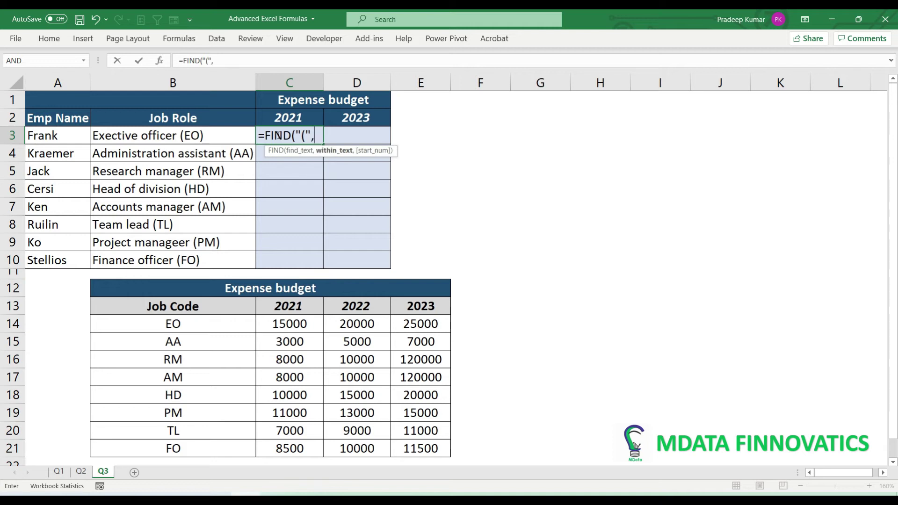
{"action": "left_click", "coordinate": [237, 136]}
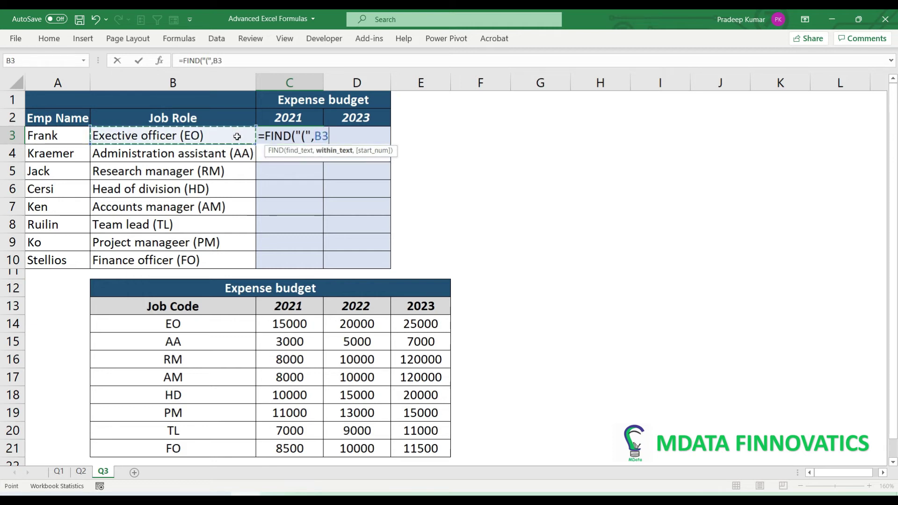
{"action": "type", "text": ")"}
{"action": "key", "text": "Return"}
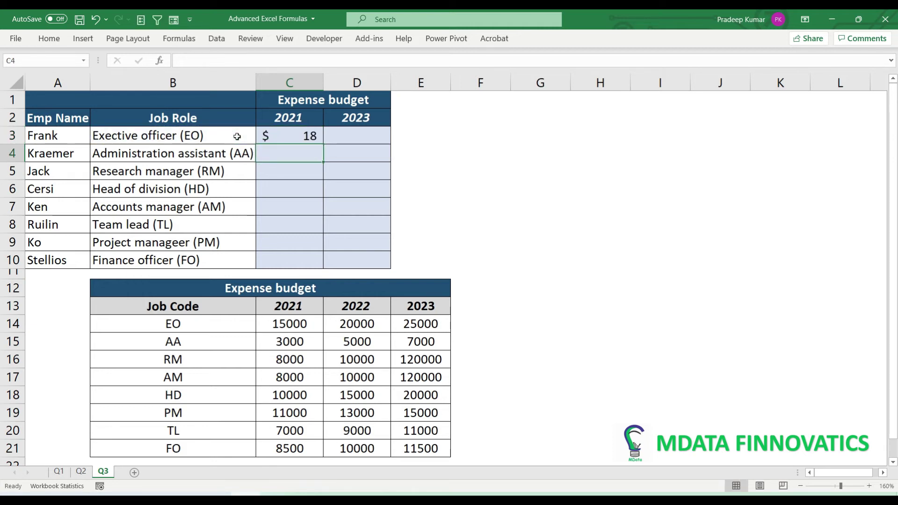
Step: Change the FIND reference to $B3 so column B stays locked, returning 18
{"action": "double_click", "coordinate": [286, 137]}
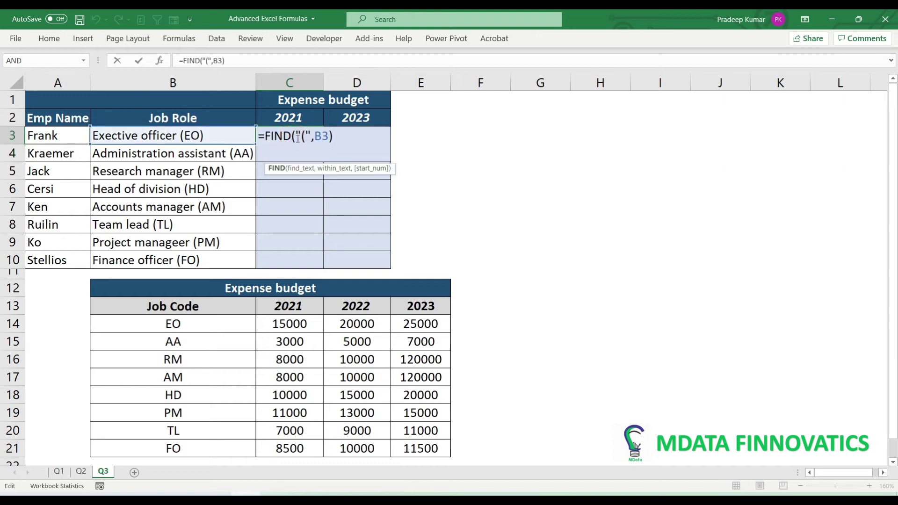
{"action": "left_click_drag", "start_coordinate": [299, 137], "coordinate": [305, 137]}
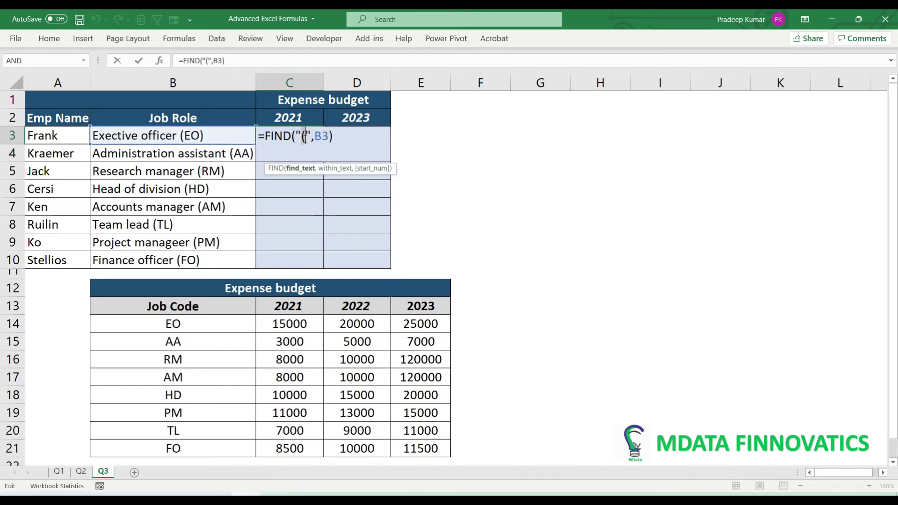
{"action": "left_click", "coordinate": [321, 136]}
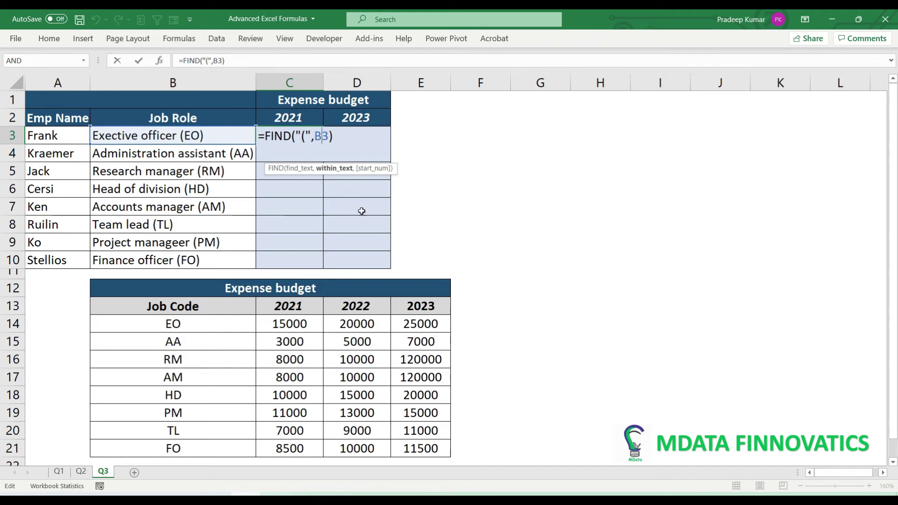
{"action": "key", "text": "F4"}
{"action": "key", "text": "F4"}
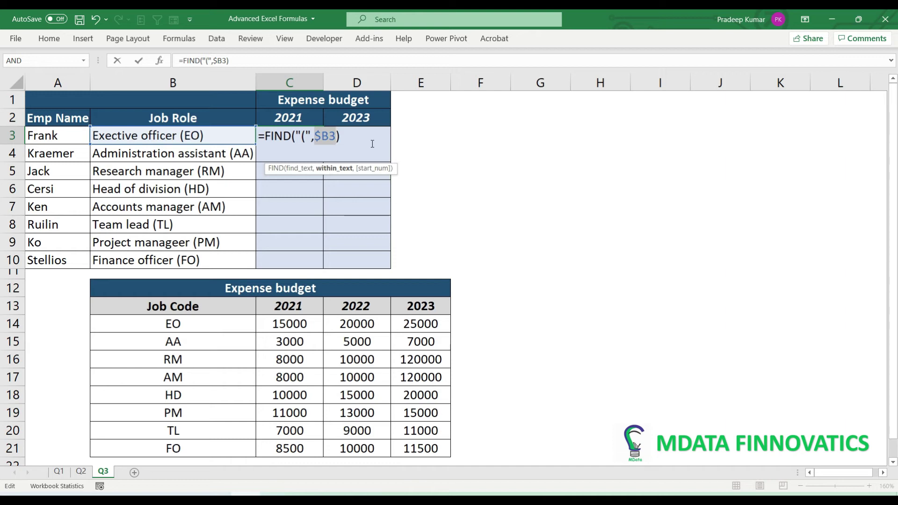
{"action": "key", "text": "Return"}
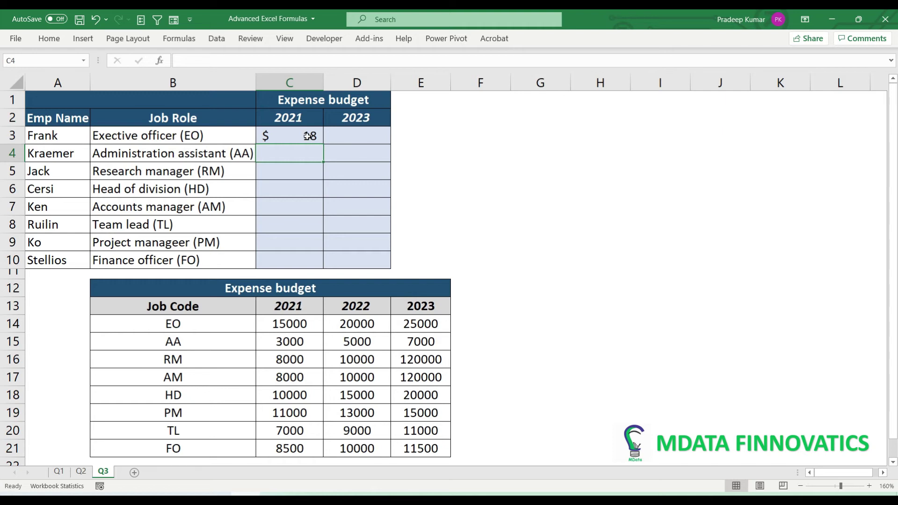
{"action": "left_click", "coordinate": [282, 135]}
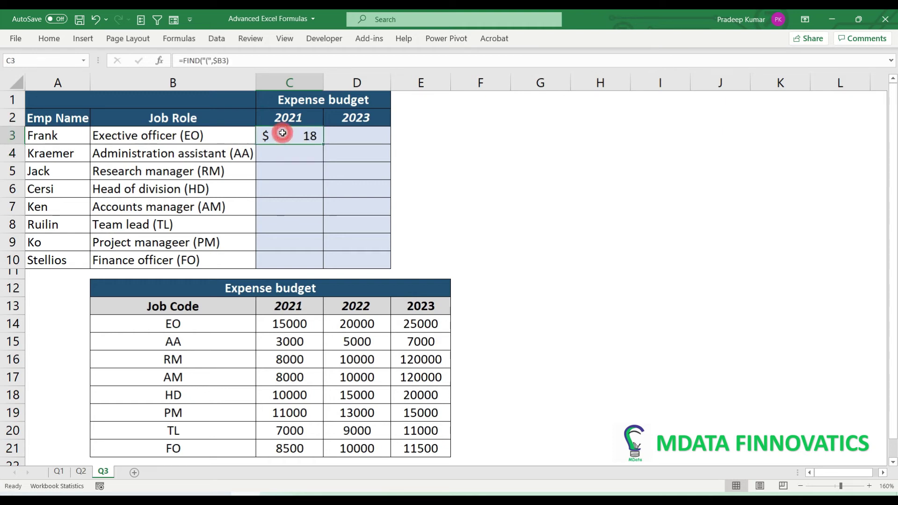
{"action": "double_click", "coordinate": [185, 136]}
{"action": "left_click_drag", "start_coordinate": [185, 136], "coordinate": [196, 136]}
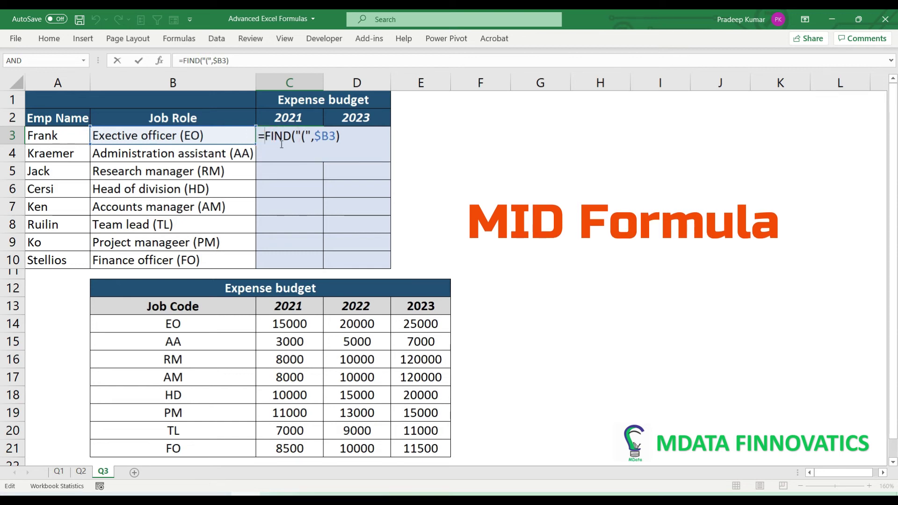
Step: Wrap the FIND in MID(B3,FIND("(",B3)+1,2) to pull out the two-letter job code
{"action": "type", "text": "mid"}
{"action": "key", "text": "Tab"}
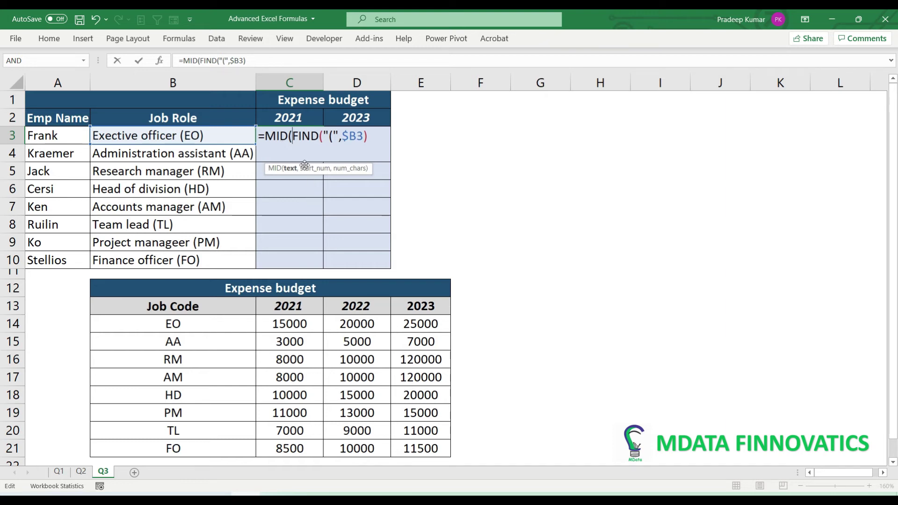
{"action": "left_click", "coordinate": [209, 136]}
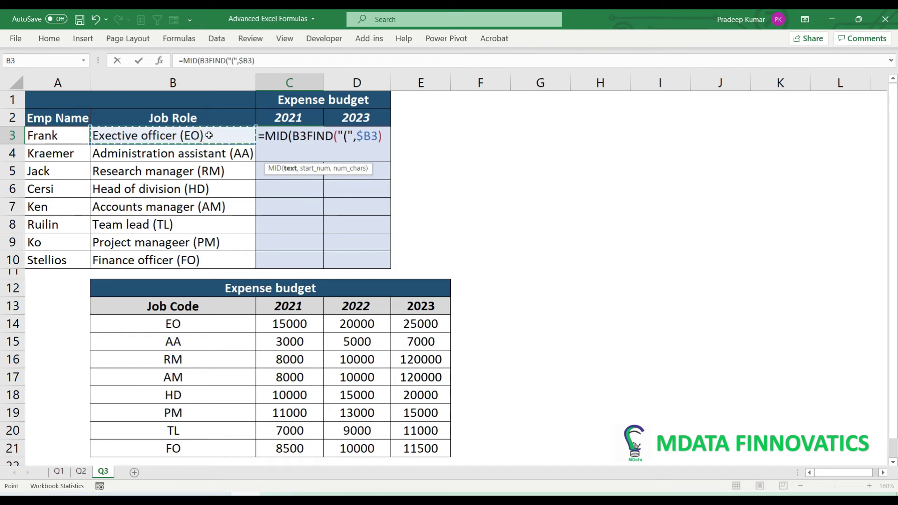
{"action": "type", "text": ","}
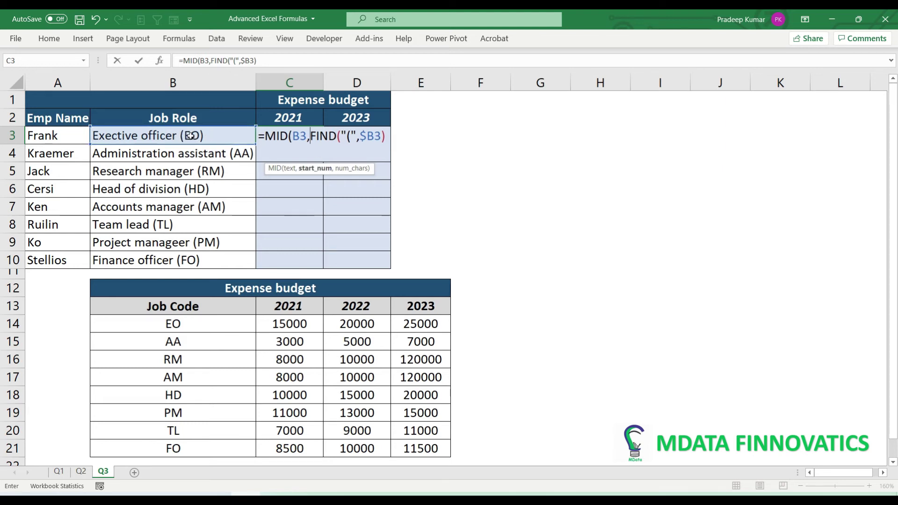
{"action": "left_click_drag", "start_coordinate": [310, 135], "coordinate": [402, 136]}
{"action": "left_click", "coordinate": [387, 134]}
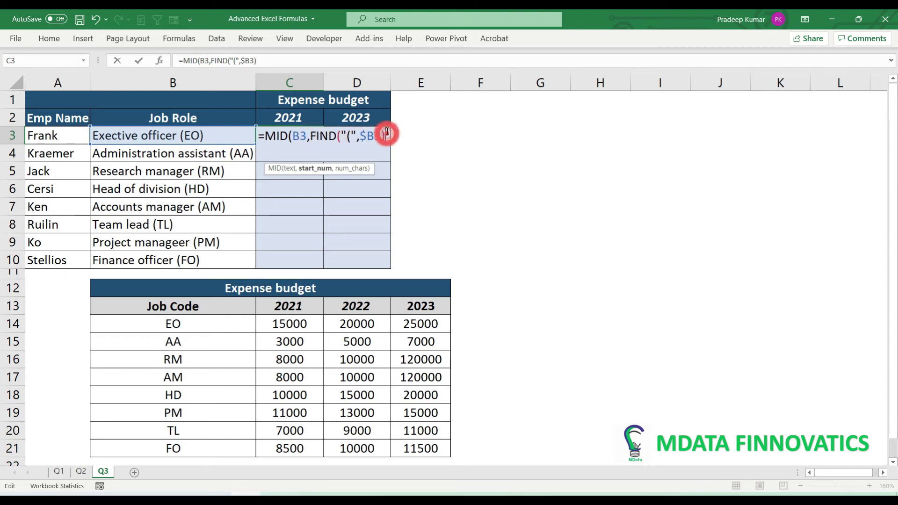
{"action": "type", "text": "+1"}
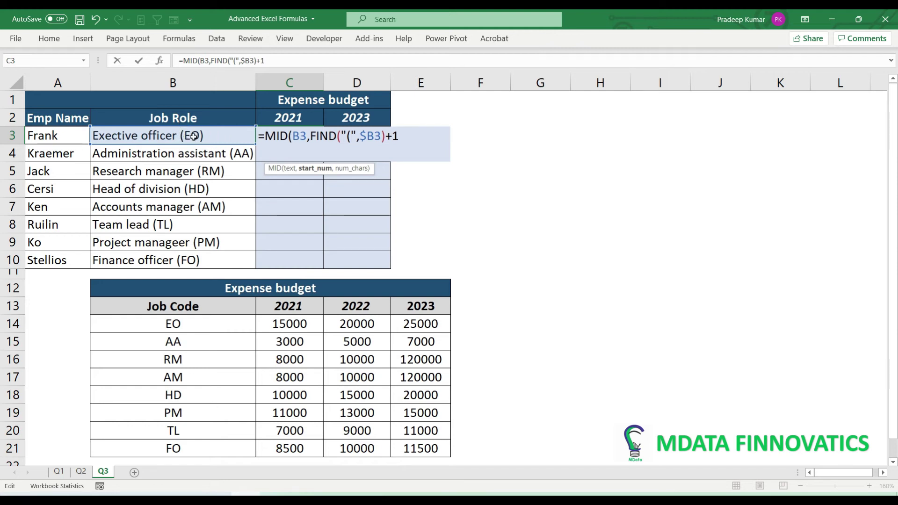
{"action": "type", "text": ","}
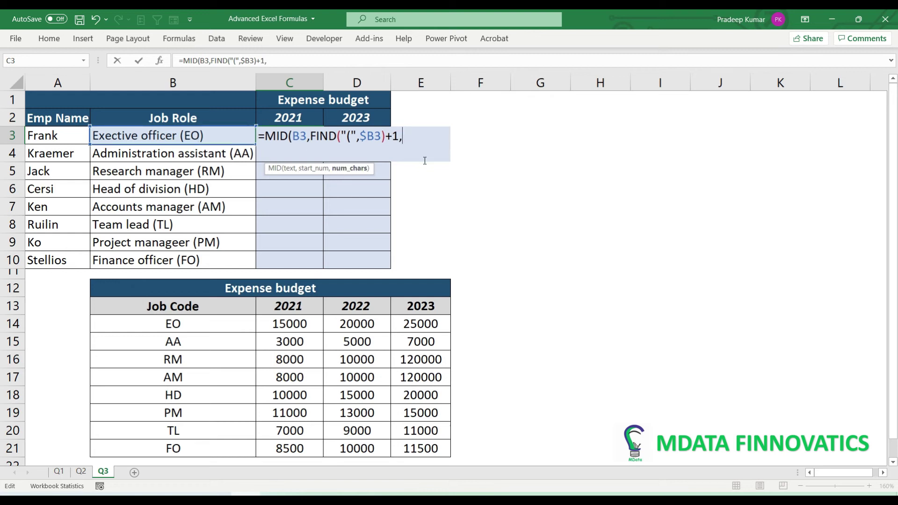
{"action": "type", "text": "2"}
{"action": "type", "text": ")"}
{"action": "key", "text": "Return"}
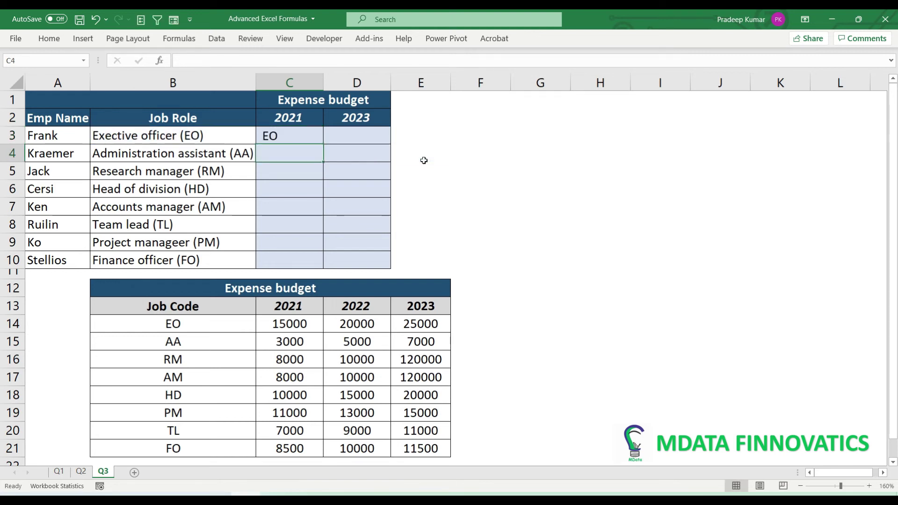
Step: Lock MID's reference to $B3 and fill the formula down C3:C10, giving EO through FO
{"action": "double_click", "coordinate": [290, 135]}
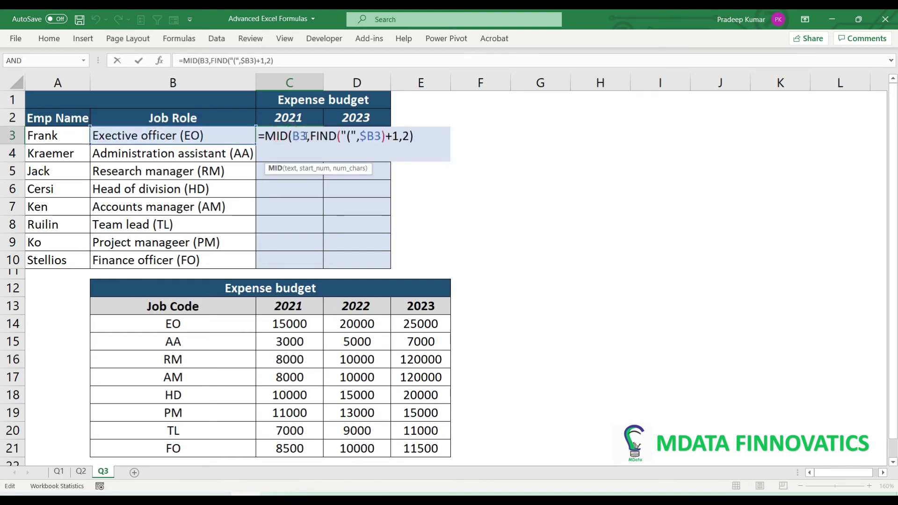
{"action": "left_click", "coordinate": [307, 136]}
{"action": "key", "text": "F4"}
{"action": "key", "text": "F4"}
{"action": "key", "text": "F4"}
{"action": "key", "text": "ctrl+Return"}
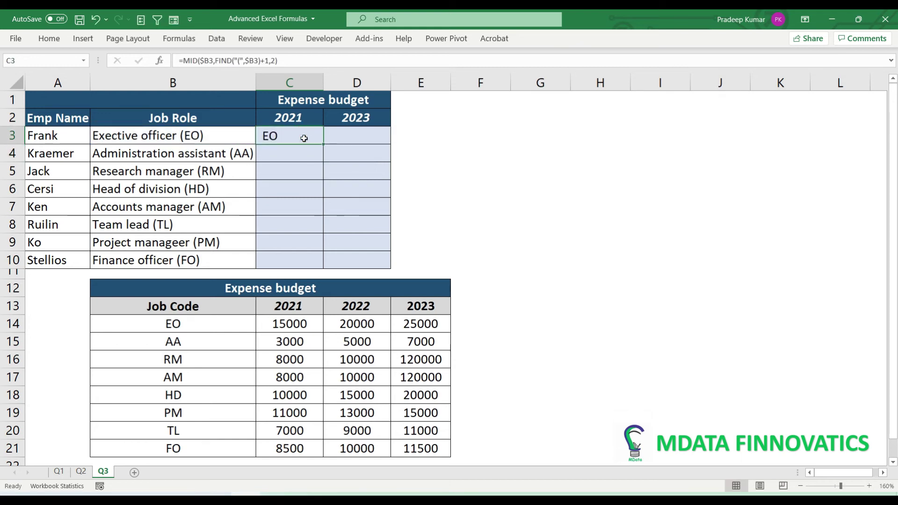
{"action": "left_click_drag", "start_coordinate": [322, 144], "coordinate": [299, 262]}
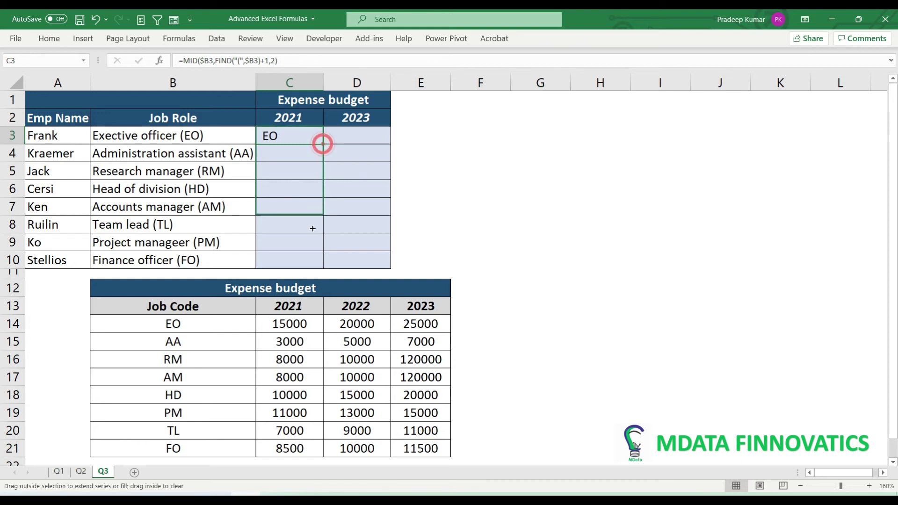
{"action": "left_click", "coordinate": [288, 137]}
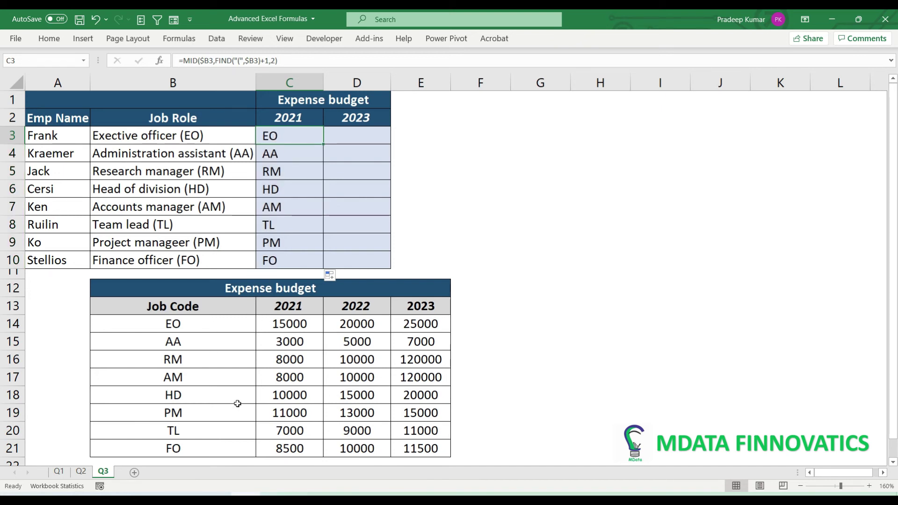
Step: Wrap C3's MID code extraction in a VLOOKUP as its lookup value
{"action": "double_click", "coordinate": [292, 135]}
{"action": "left_click", "coordinate": [265, 135]}
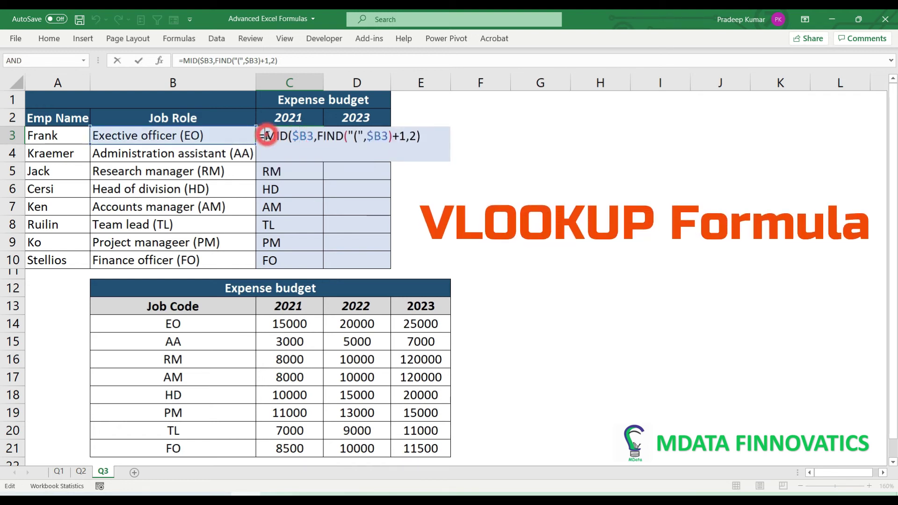
{"action": "type", "text": "vlo"}
{"action": "key", "text": "Tab"}
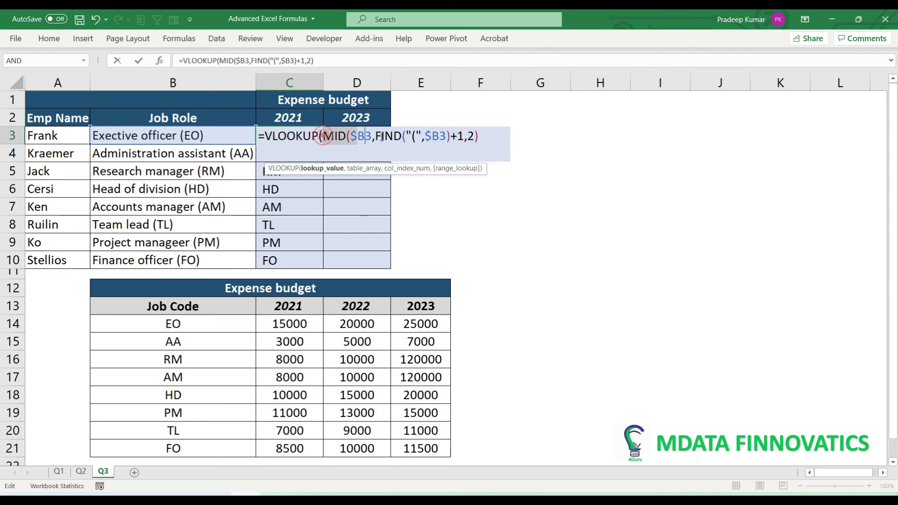
{"action": "left_click_drag", "start_coordinate": [322, 136], "coordinate": [495, 135]}
{"action": "left_click", "coordinate": [493, 136]}
{"action": "type", "text": ","}
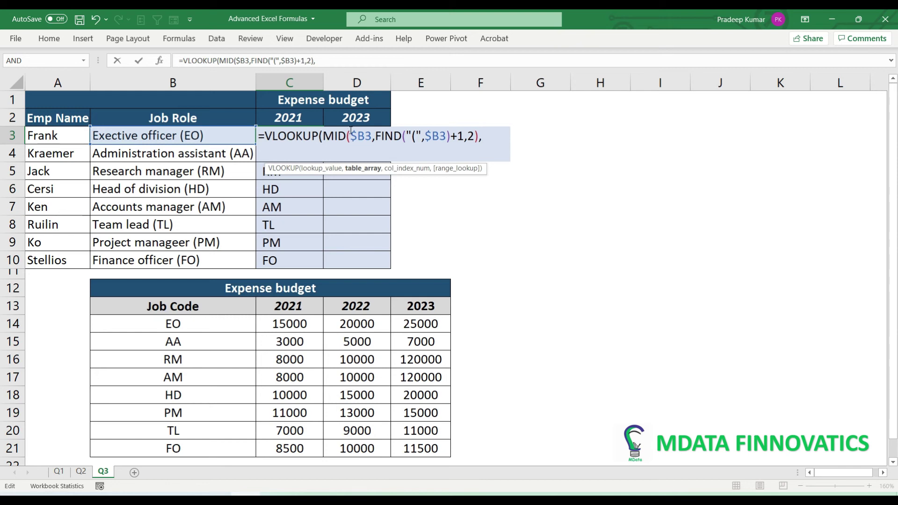
Step: Look up in $B$13:$E$21, column 2, exact match, and fill down C3:C10 ($15,000 to $8,500)
{"action": "left_click_drag", "start_coordinate": [225, 304], "coordinate": [422, 448]}
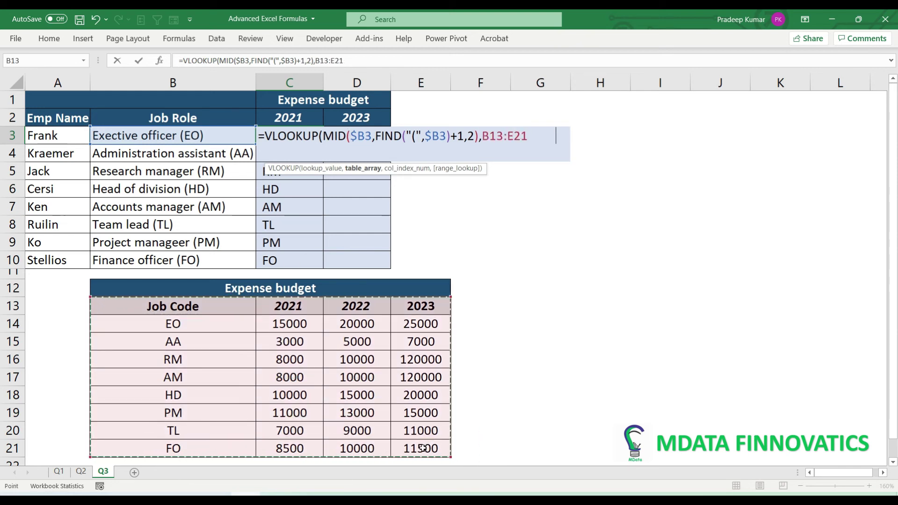
{"action": "key", "text": "F4"}
{"action": "type", "text": "$E$21,"}
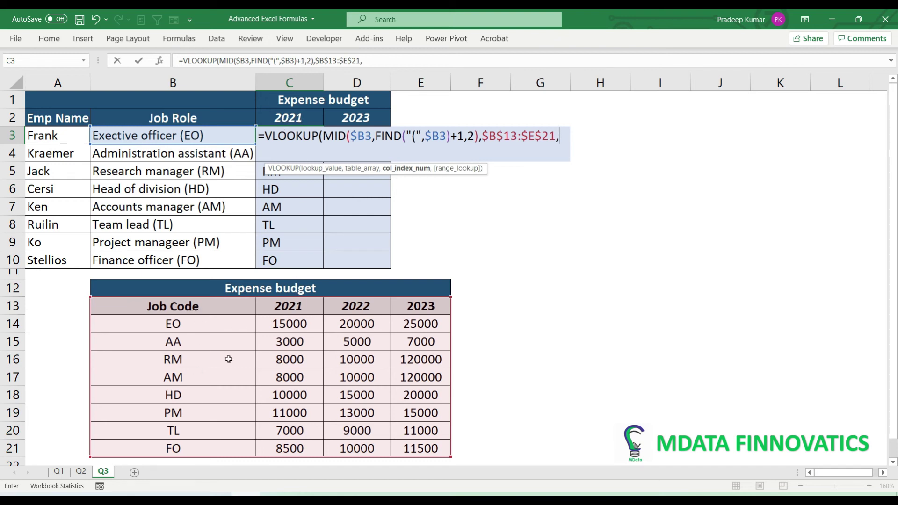
{"action": "type", "text": "2,"}
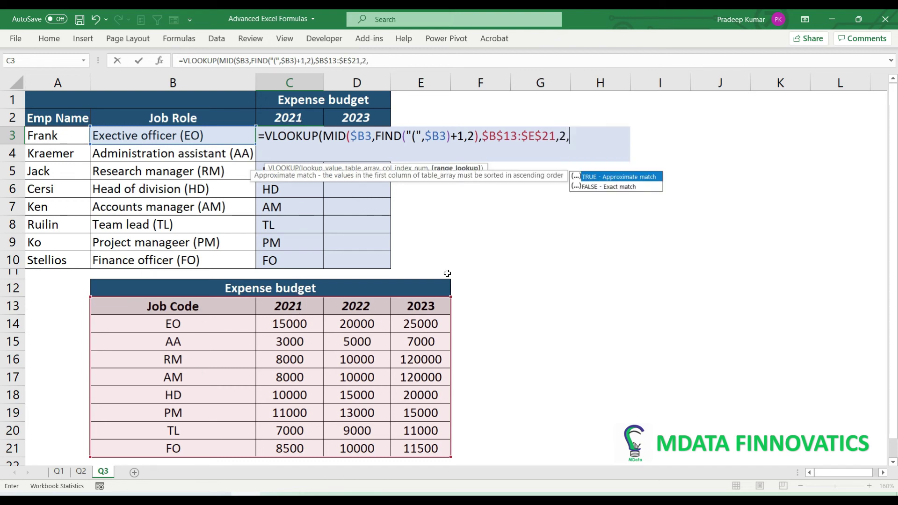
{"action": "type", "text": "0)"}
{"action": "key", "text": "Return"}
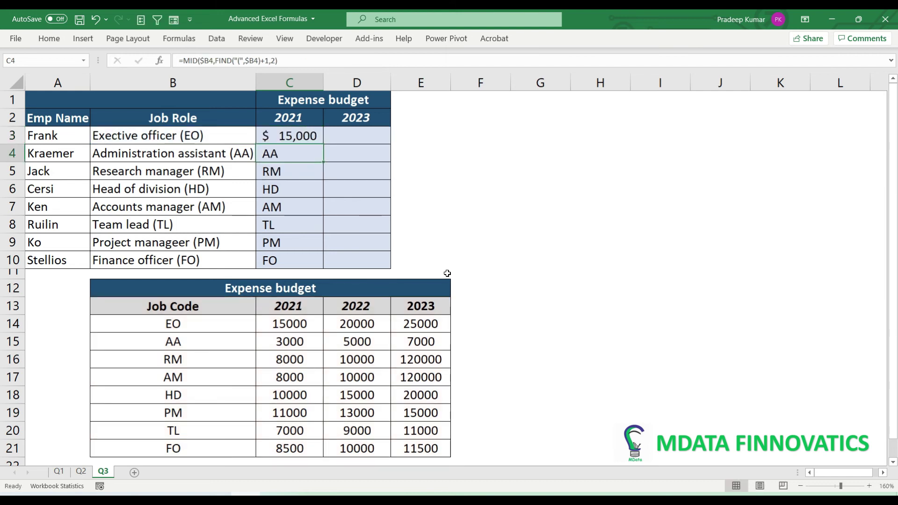
{"action": "left_click", "coordinate": [310, 140]}
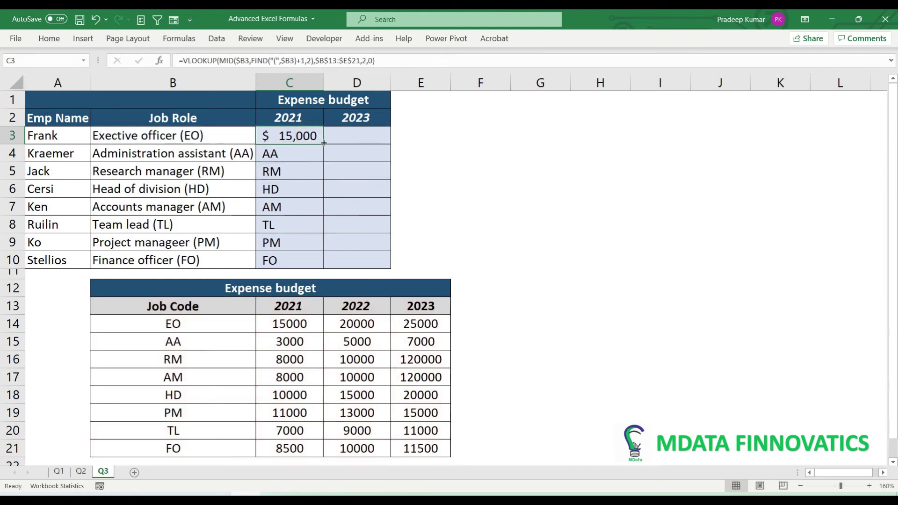
{"action": "double_click", "coordinate": [323, 142]}
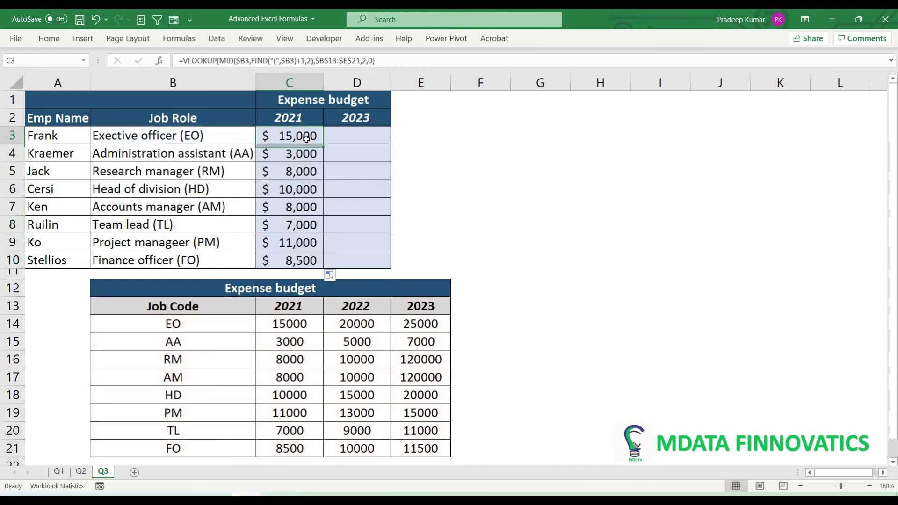
Step: Copy C3's lookup formula into D3 and fill it down the 2023 column
{"action": "key", "text": "ctrl+c"}
{"action": "left_click", "coordinate": [349, 137]}
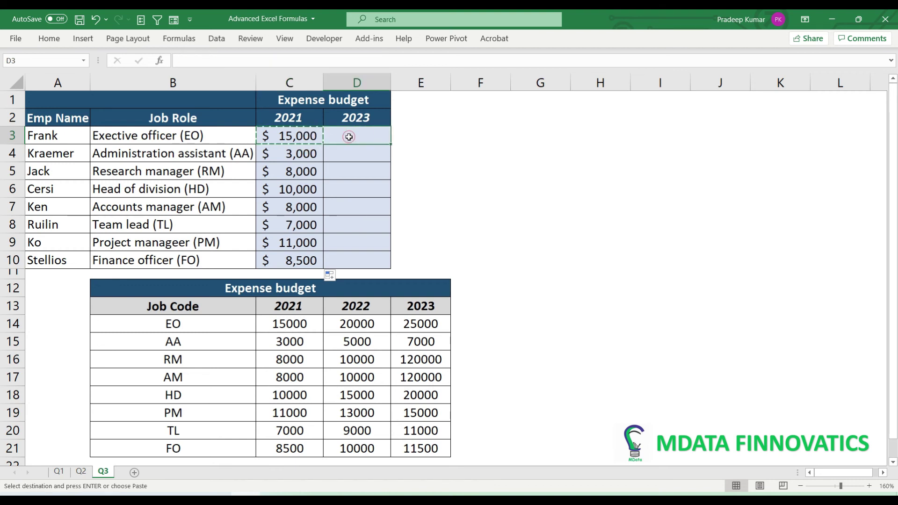
{"action": "key", "text": "ctrl+v"}
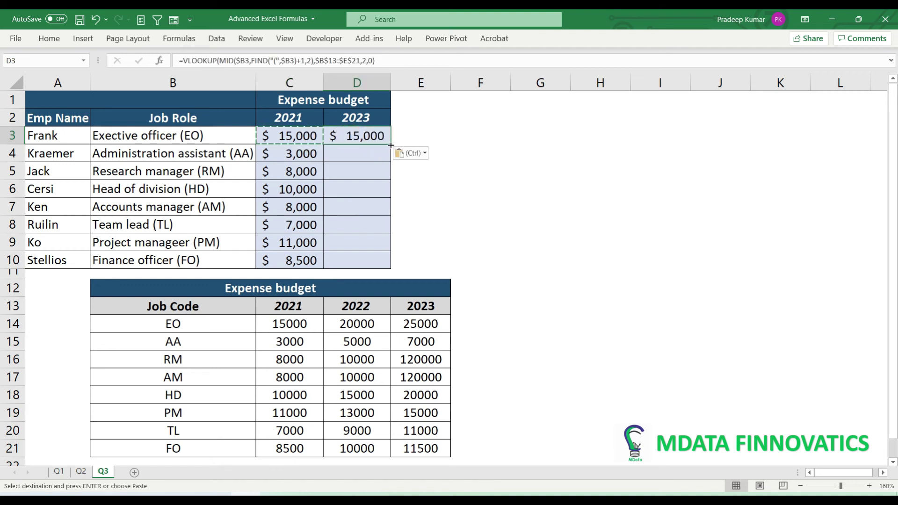
{"action": "double_click", "coordinate": [391, 145]}
{"action": "left_click_drag", "start_coordinate": [300, 136], "coordinate": [296, 261]}
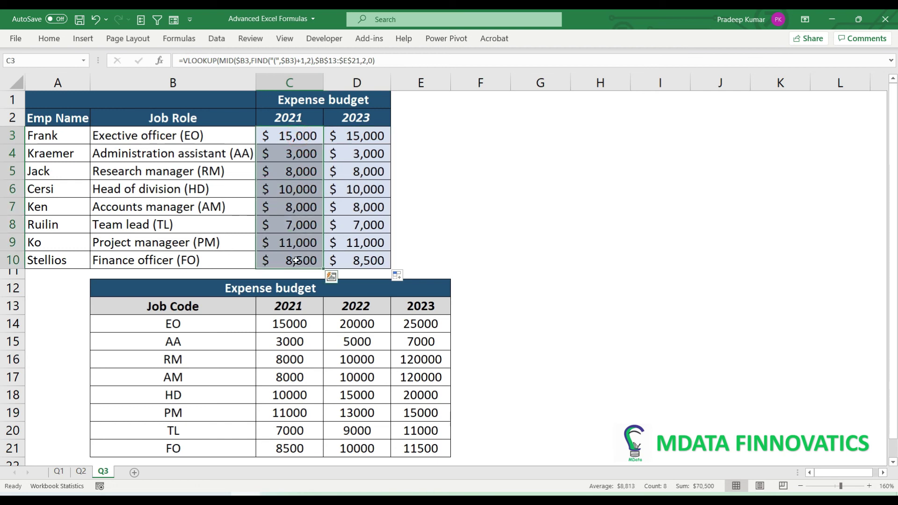
Step: Change D3's column index to 4 and refill D3:D10 with $25,000 through $11,500
{"action": "double_click", "coordinate": [355, 136]}
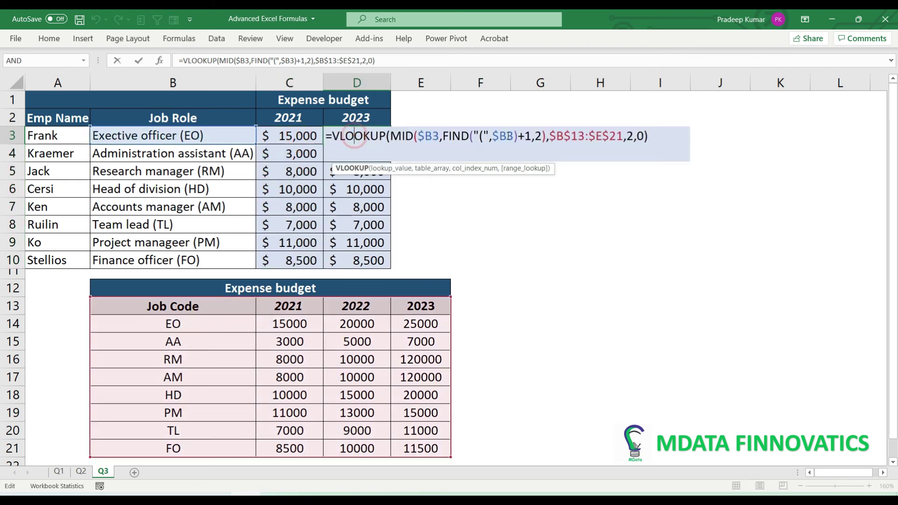
{"action": "double_click", "coordinate": [629, 135]}
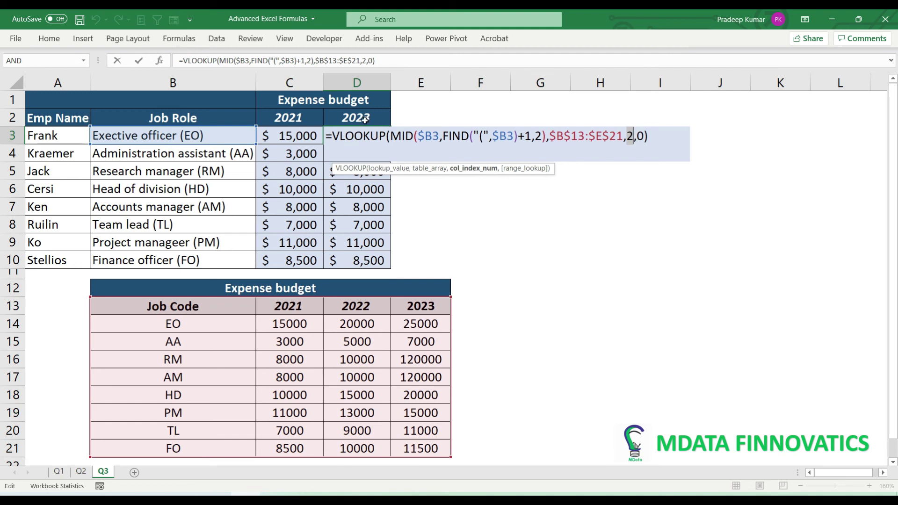
{"action": "type", "text": "4"}
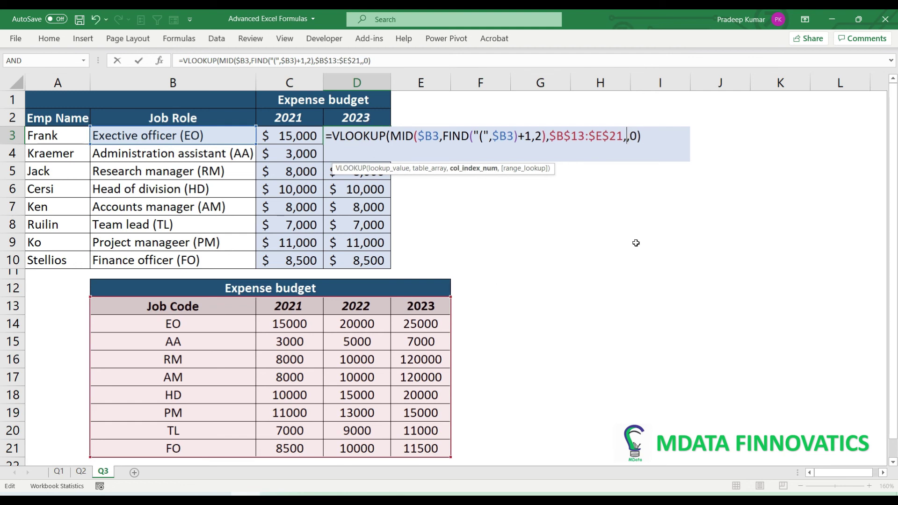
{"action": "key", "text": "ctrl+Return"}
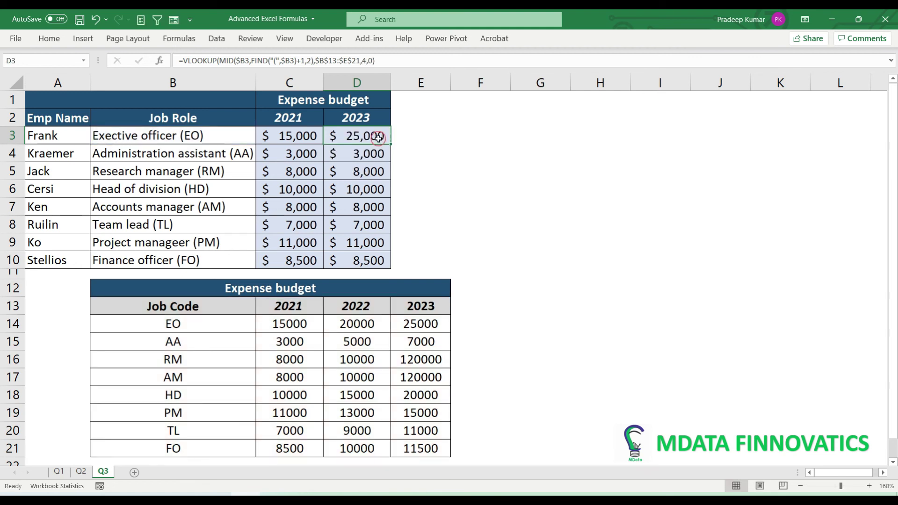
{"action": "double_click", "coordinate": [392, 145]}
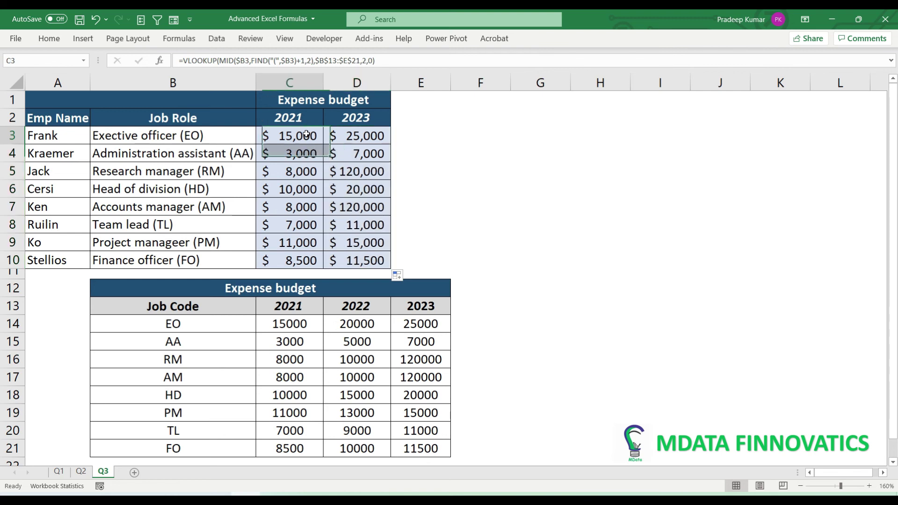
{"action": "double_click", "coordinate": [290, 136]}
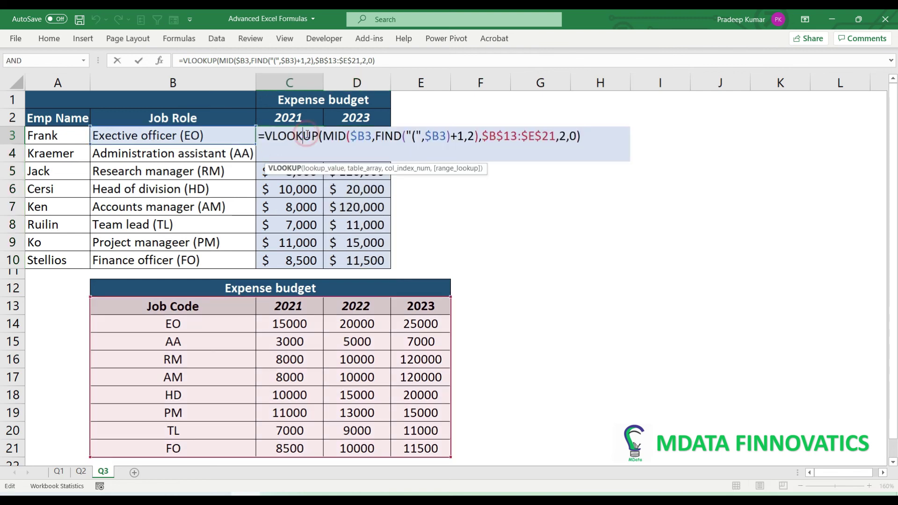
Step: Replace C3's fixed column number 2 with MATCH(C$2,$B$13:$E$13,0), still returning $15,000
{"action": "double_click", "coordinate": [563, 135]}
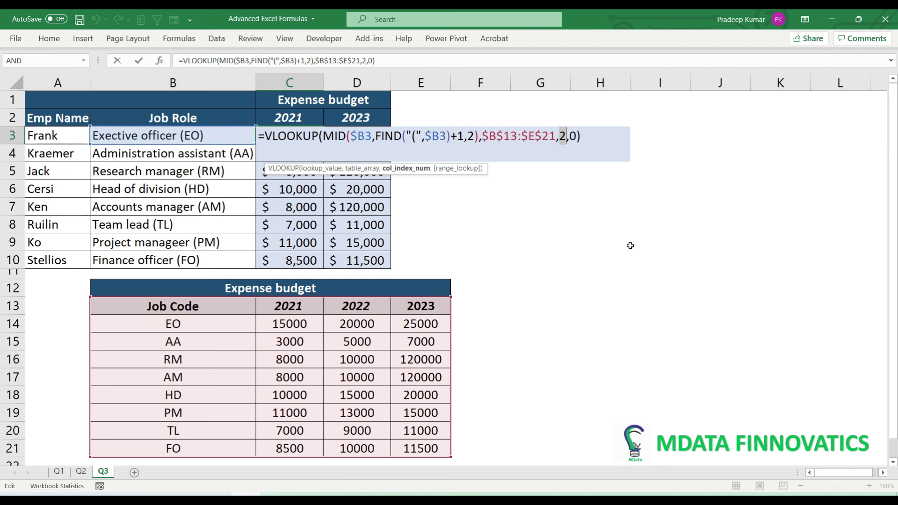
{"action": "type", "text": "m"}
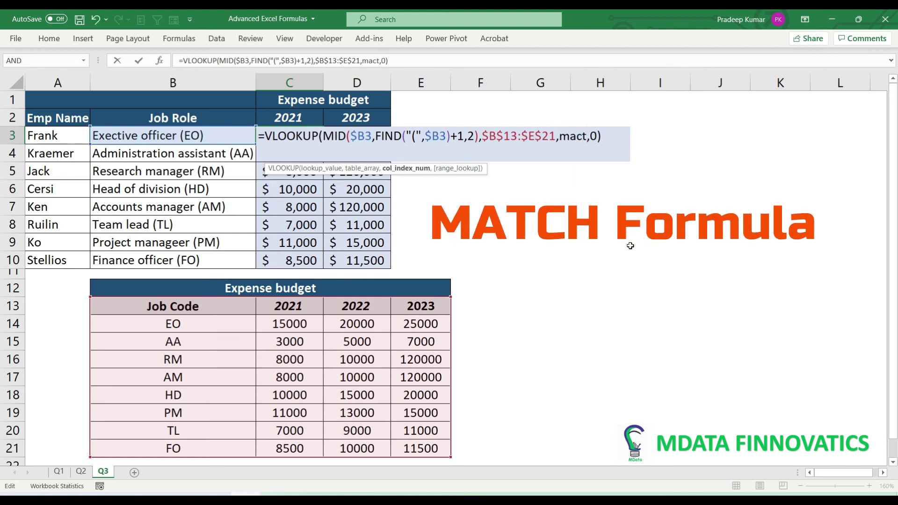
{"action": "type", "text": "at"}
{"action": "key", "text": "Tab"}
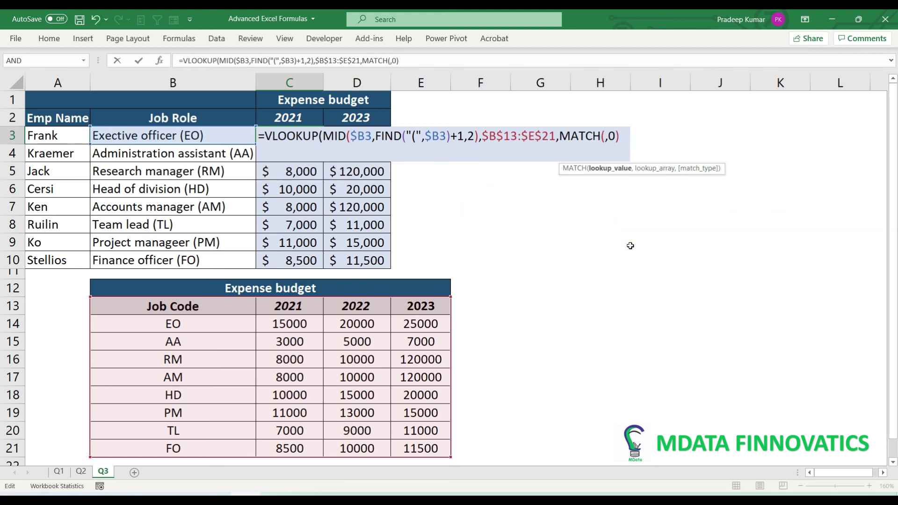
{"action": "left_click", "coordinate": [313, 120]}
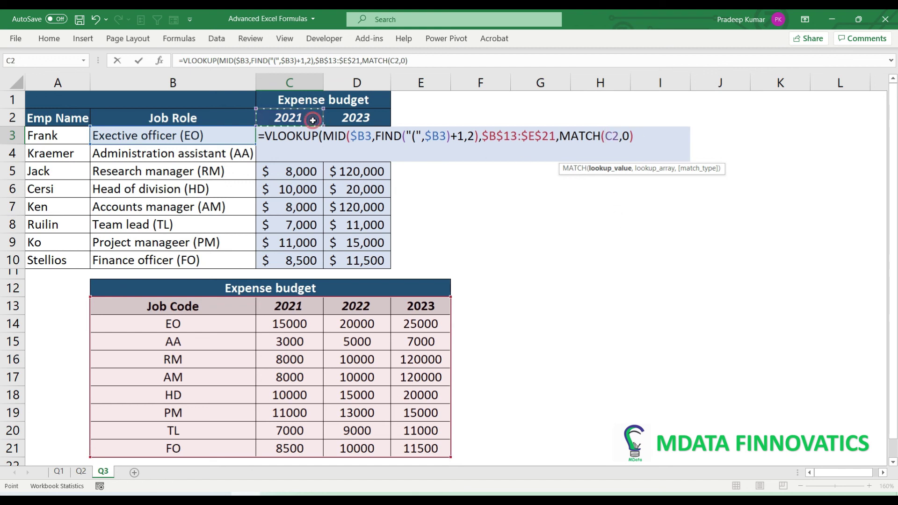
{"action": "key", "text": "F4"}
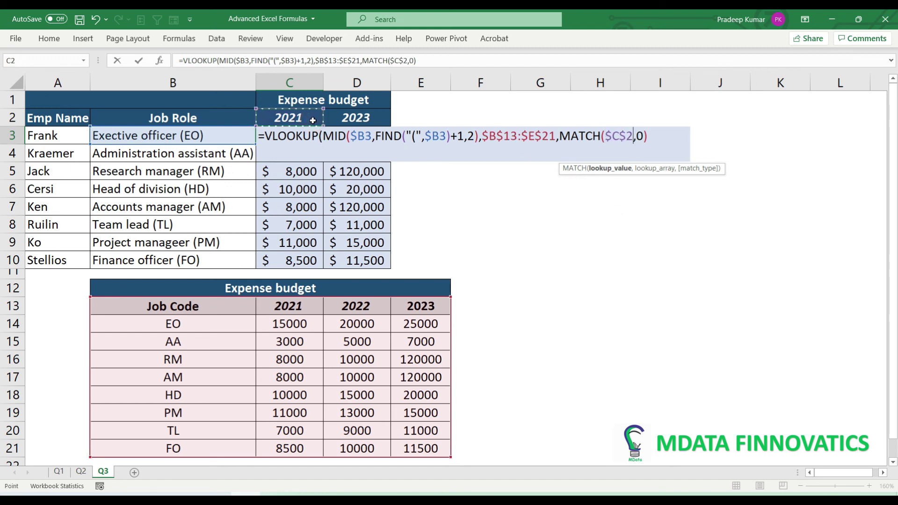
{"action": "key", "text": "F4"}
{"action": "type", "text": ","}
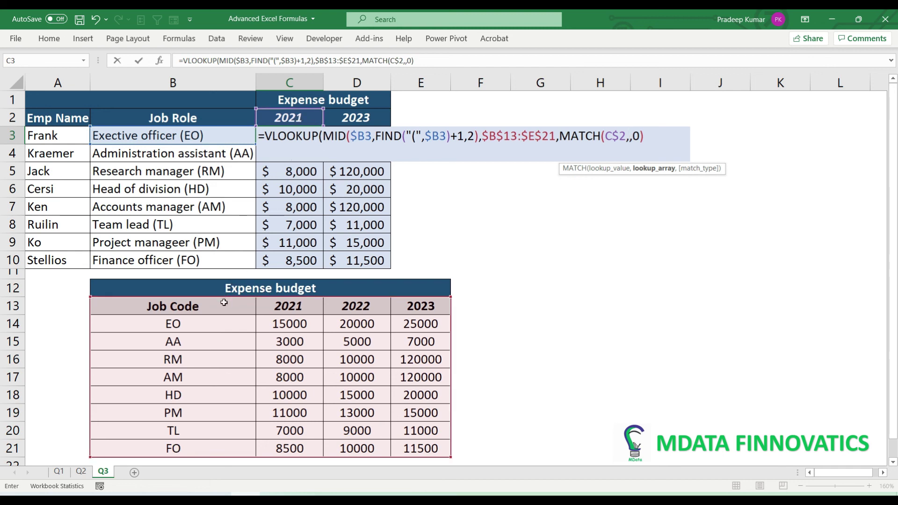
{"action": "left_click_drag", "start_coordinate": [224, 304], "coordinate": [444, 305]}
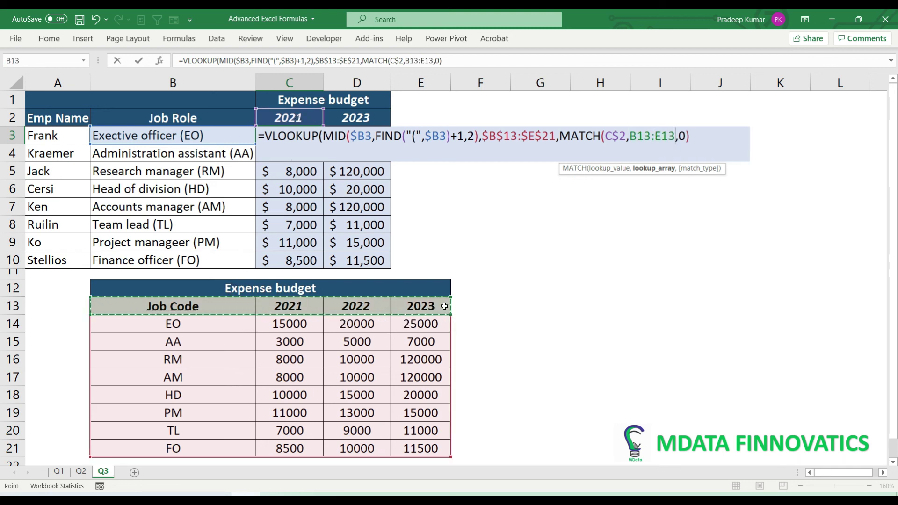
{"action": "key", "text": "F4"}
{"action": "type", "text": ","}
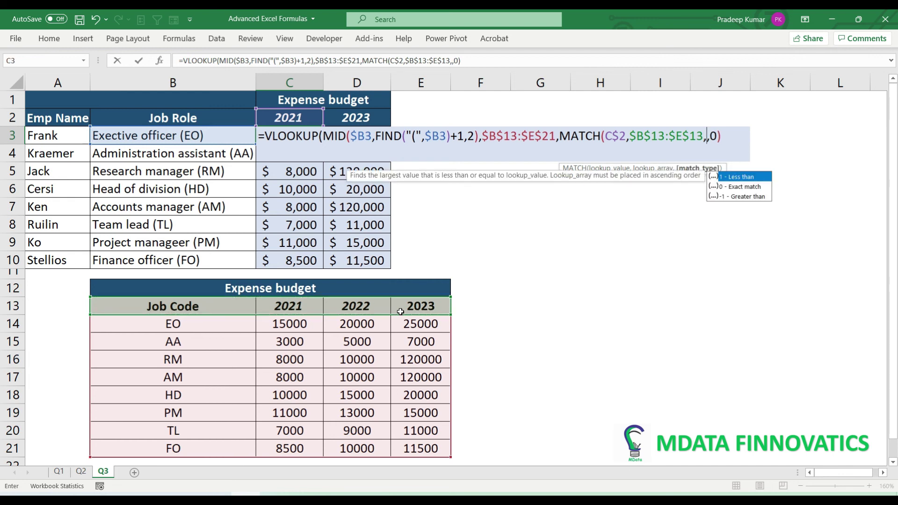
{"action": "type", "text": "0)"}
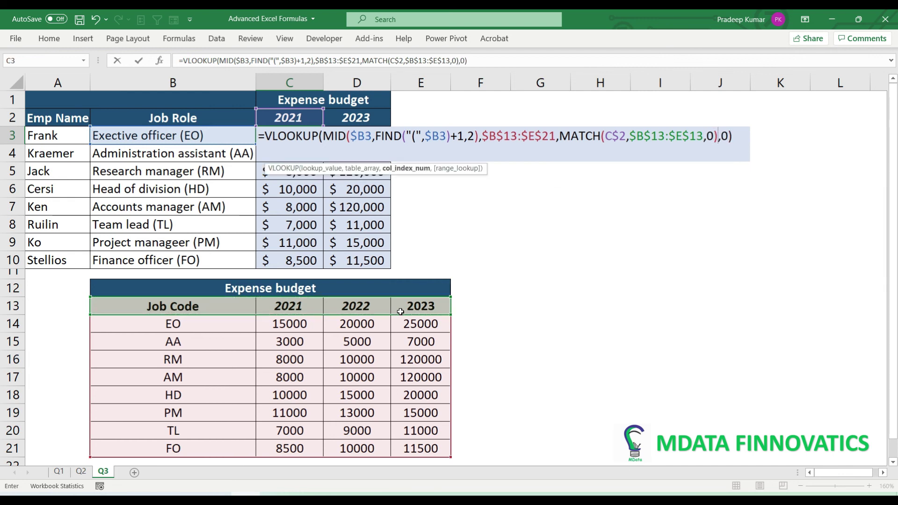
{"action": "key", "text": "Return"}
{"action": "left_click_drag", "start_coordinate": [302, 152], "coordinate": [357, 260]}
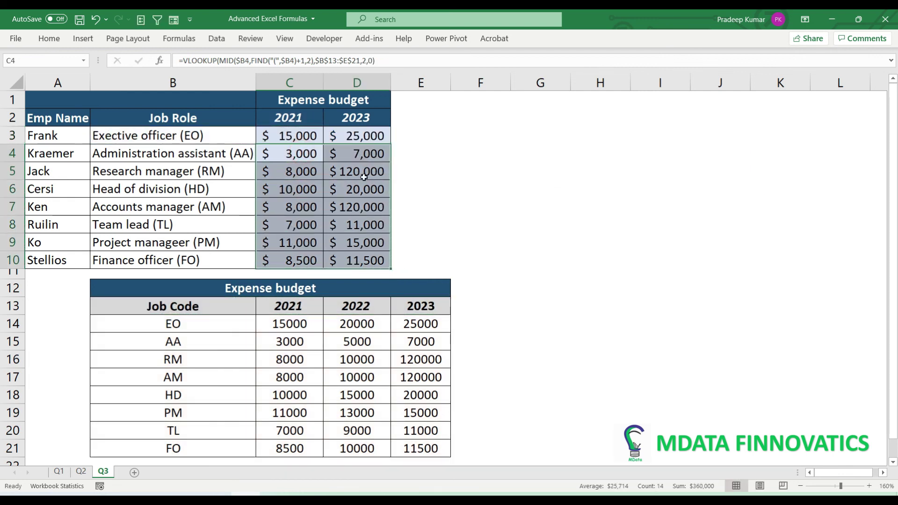
Step: Clear C4:D10 and paste C3's MATCH-based formula across C3:D10 for both 2021 and 2023
{"action": "key", "text": "Delete"}
{"action": "left_click", "coordinate": [303, 136]}
{"action": "key", "text": "ctrl+c"}
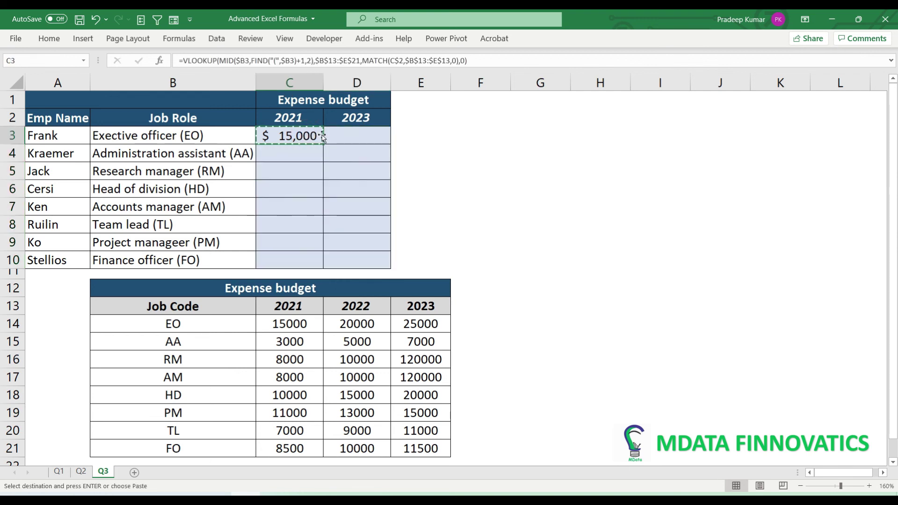
{"action": "left_click_drag", "start_coordinate": [309, 137], "coordinate": [359, 258]}
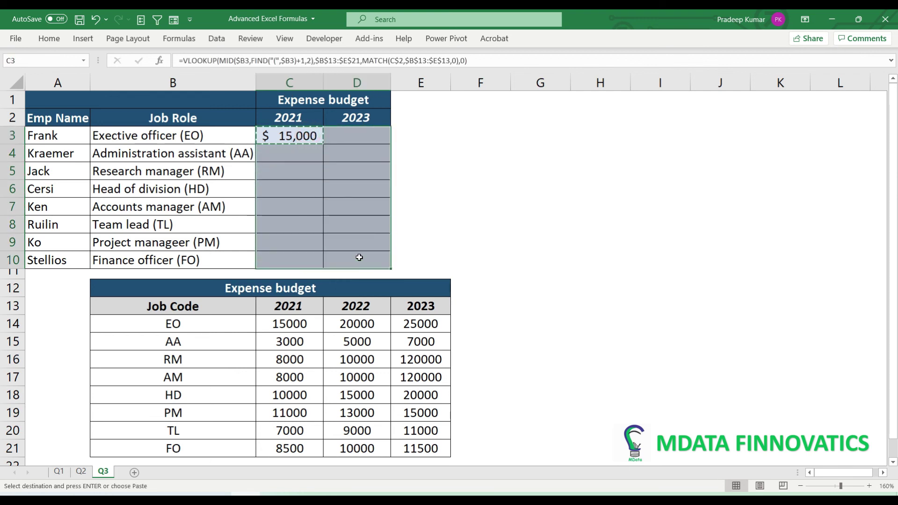
{"action": "key", "text": "ctrl+v"}
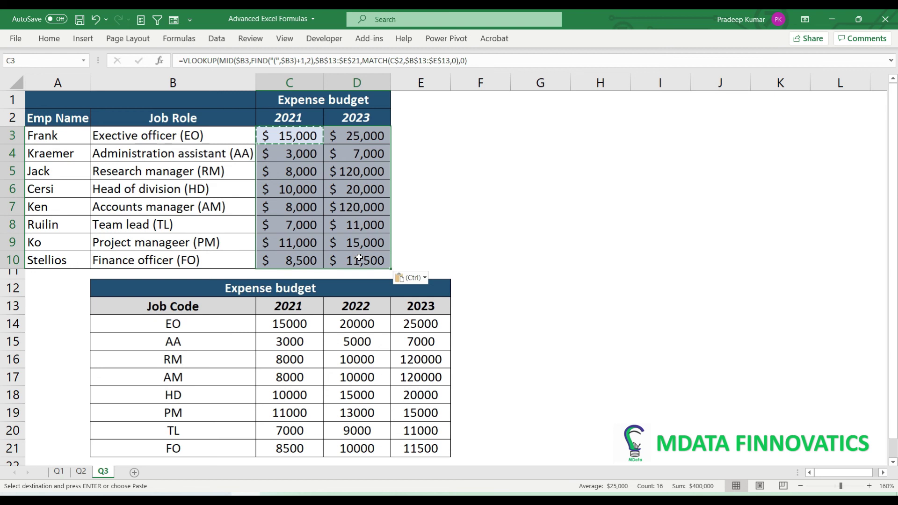
{"action": "left_click_drag", "start_coordinate": [316, 123], "coordinate": [339, 122]}
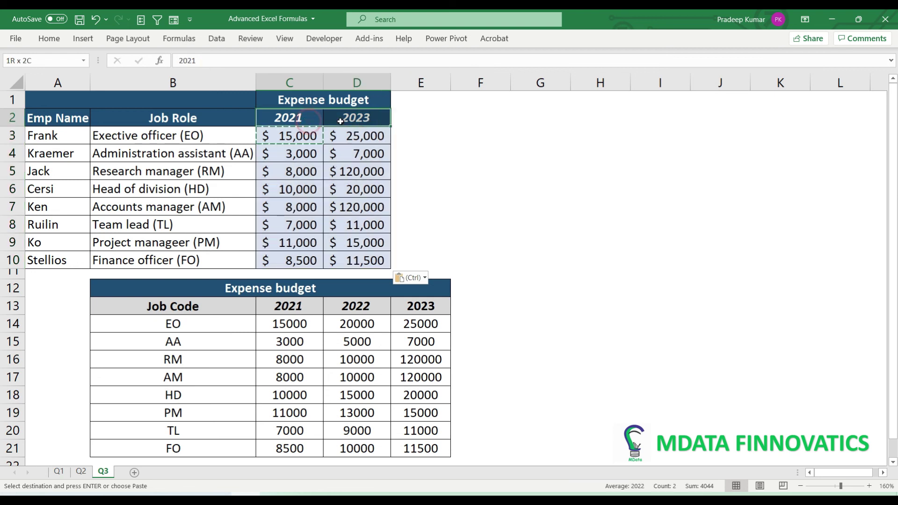
{"action": "key", "text": "Escape"}
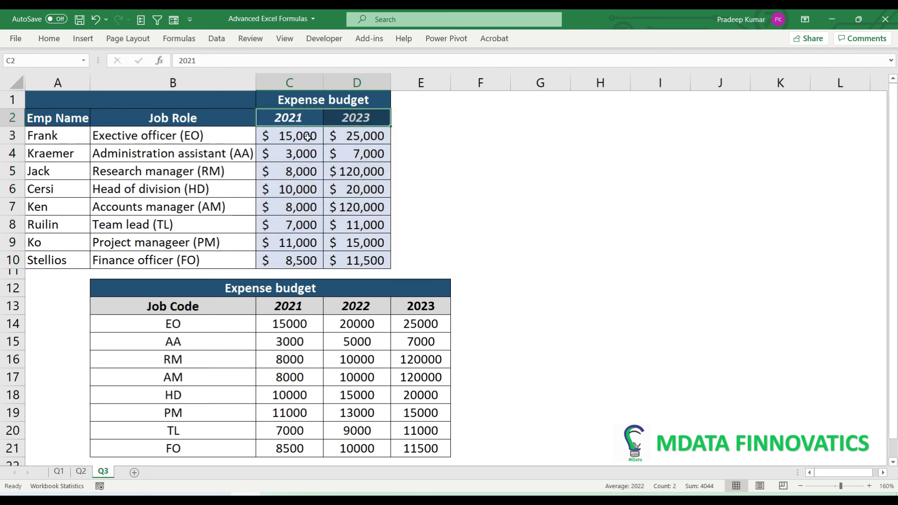
{"action": "double_click", "coordinate": [307, 137]}
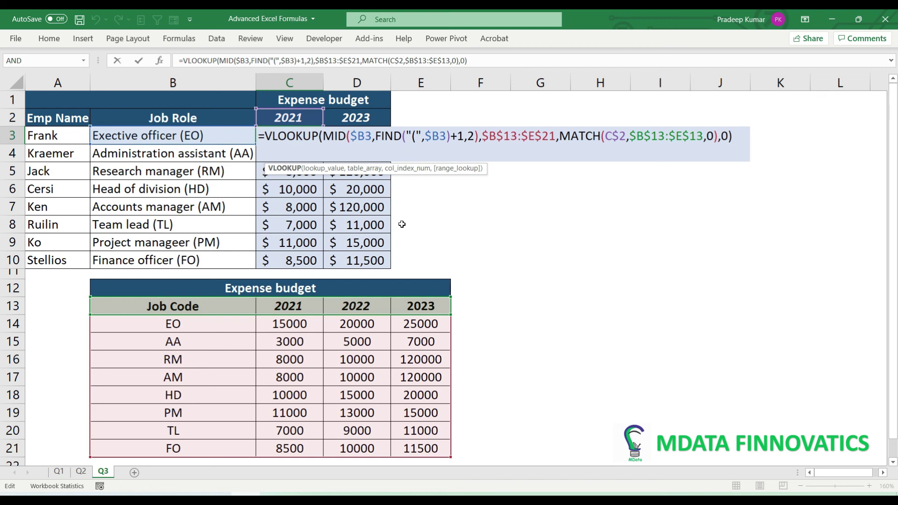